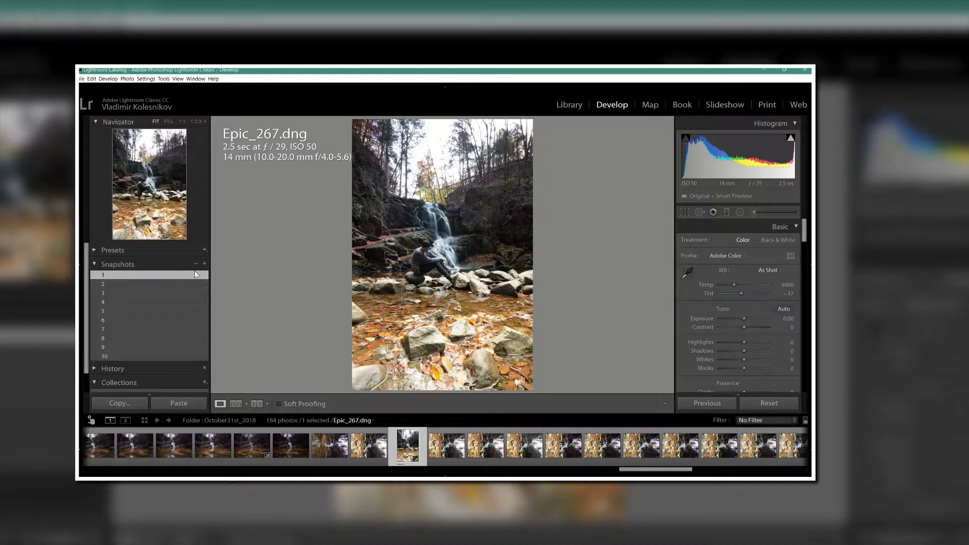
left_click(195, 264)
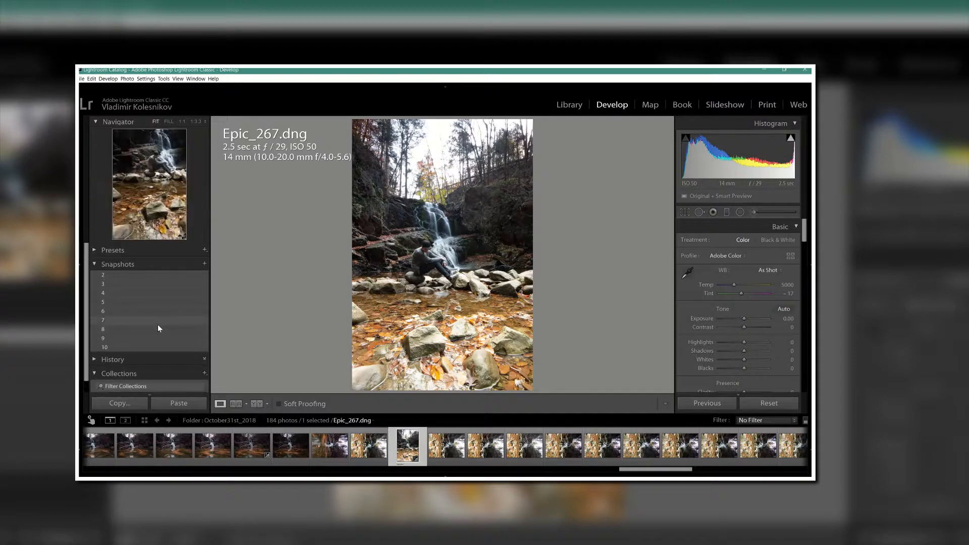
left_click(157, 285)
left_click(148, 276)
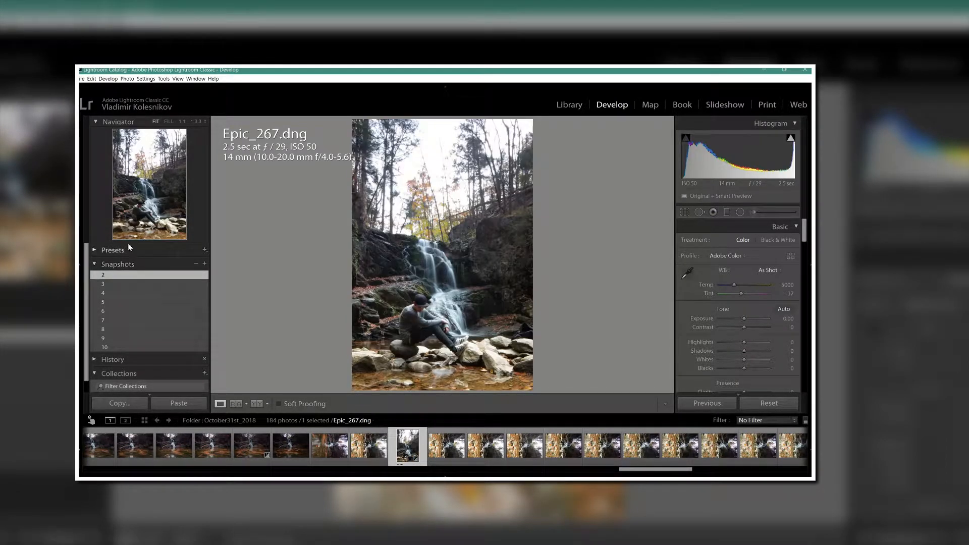
key("ctrl+z")
key("ctrl+z")
key("ctrl+z")
key("ctrl+z")
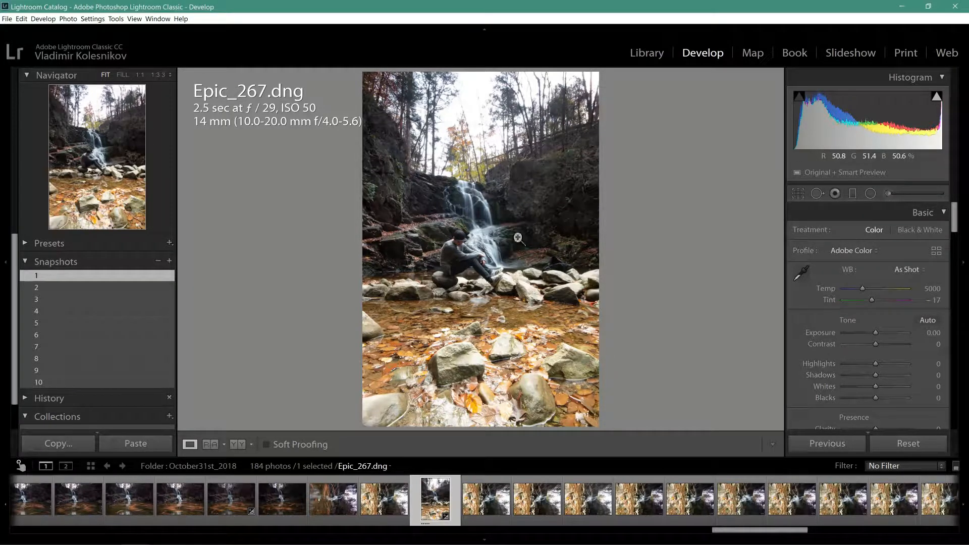
left_click(870, 194)
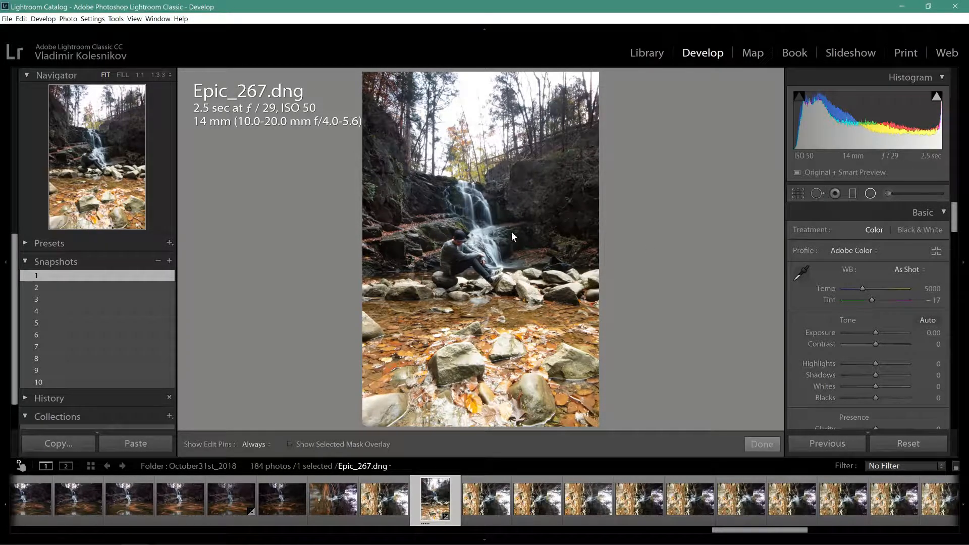
mouse_move(446, 191)
left_mouse_down()
mouse_move(535, 319)
mouse_move(537, 350)
left_mouse_up()
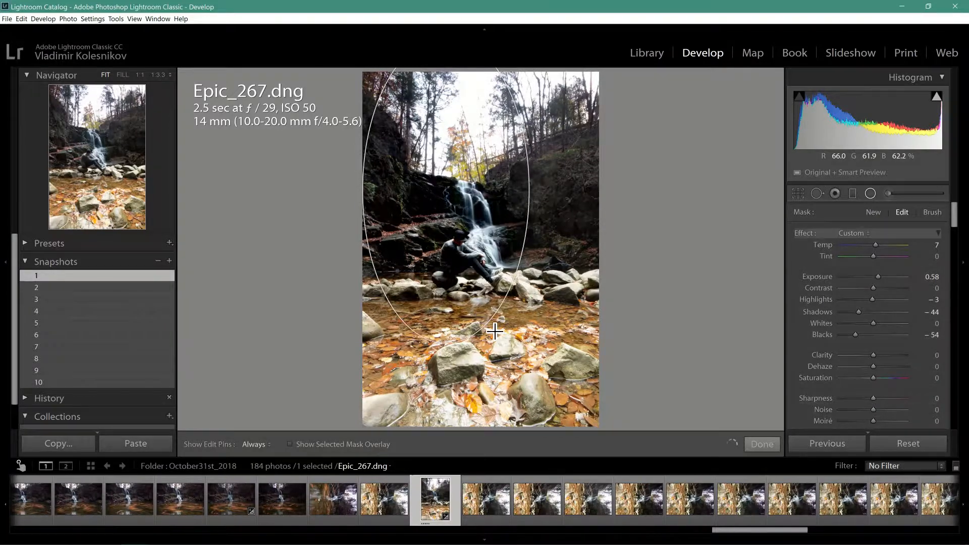
left_click_drag(464, 300, 494, 343)
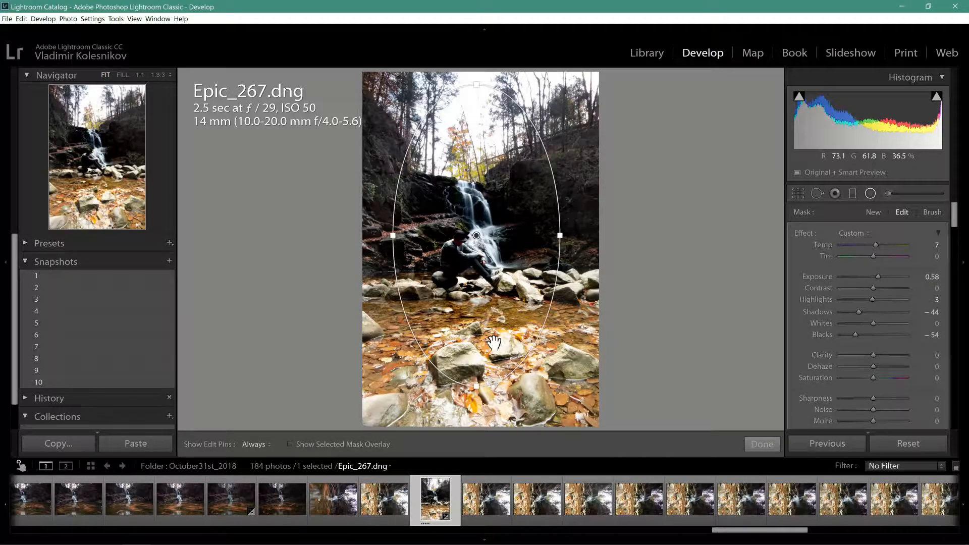
key("Delete")
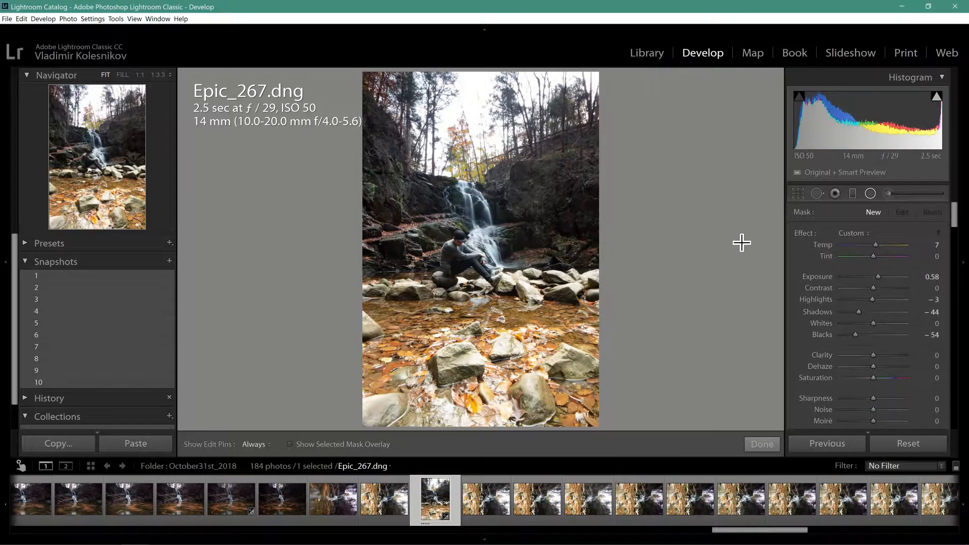
key("shift+m")
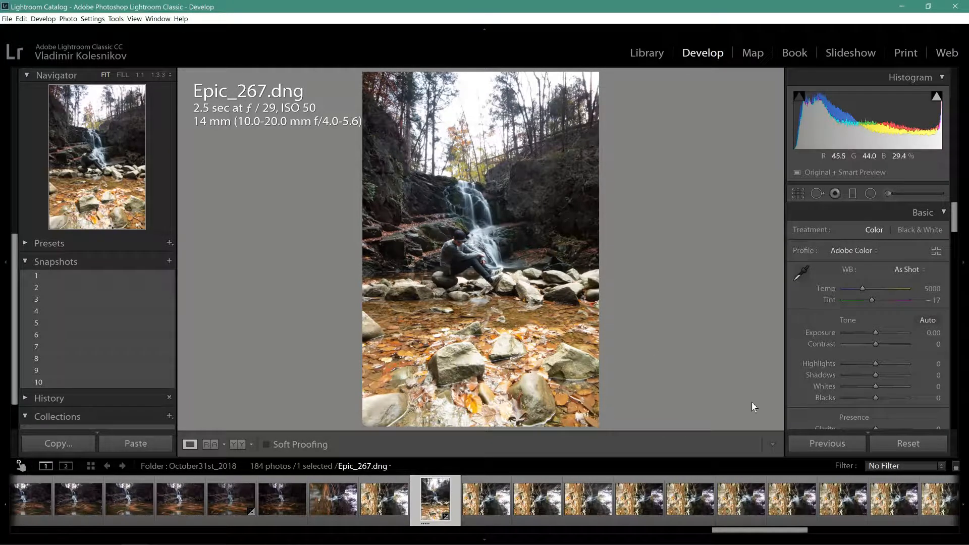
Crop the waterfall photo at its original aspect ratio to the upper part, cutting away the leafy foreground water and rocks.
left_click(798, 194)
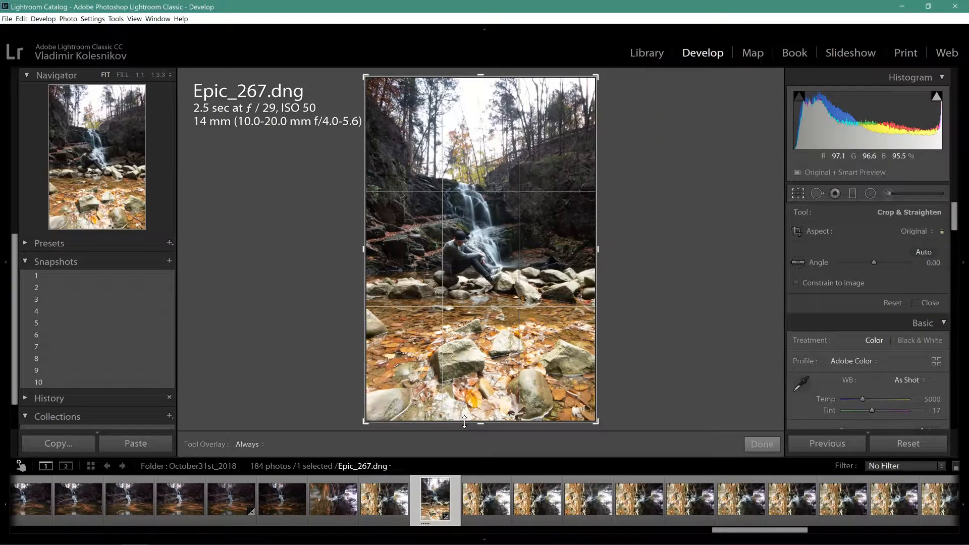
left_click_drag(464, 421, 468, 366)
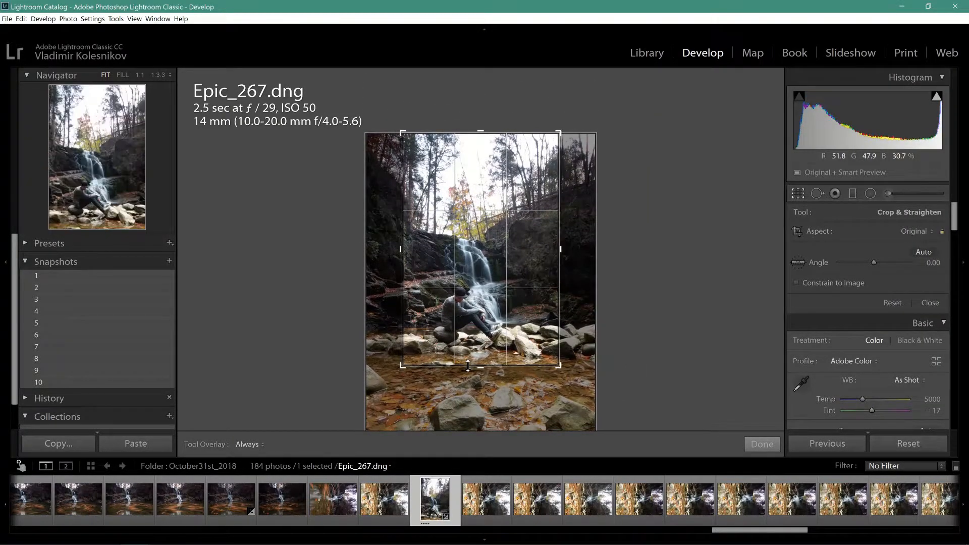
key("Return")
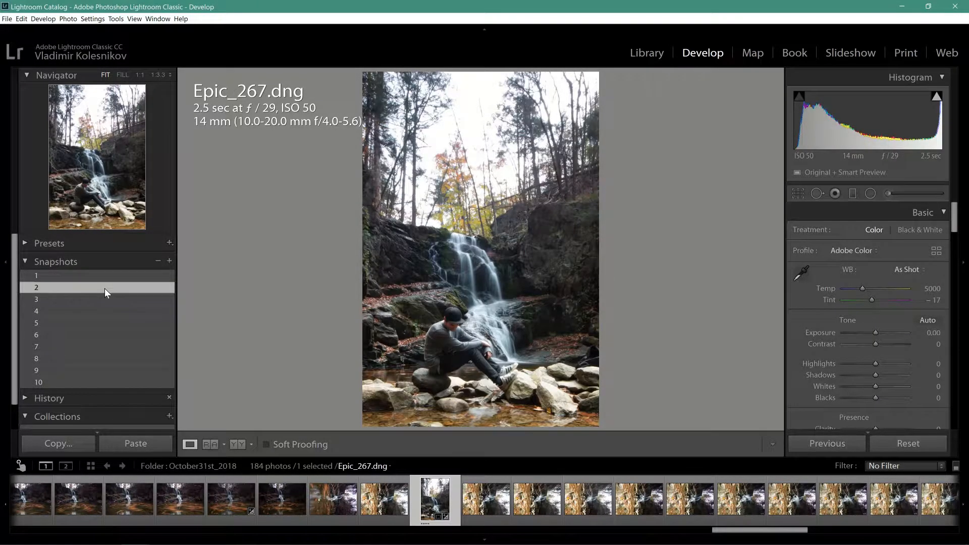
Load snapshot 2 and recrop it to the lower part of the scene, with the seated man left of centre above the foreground rocks.
left_click(104, 288)
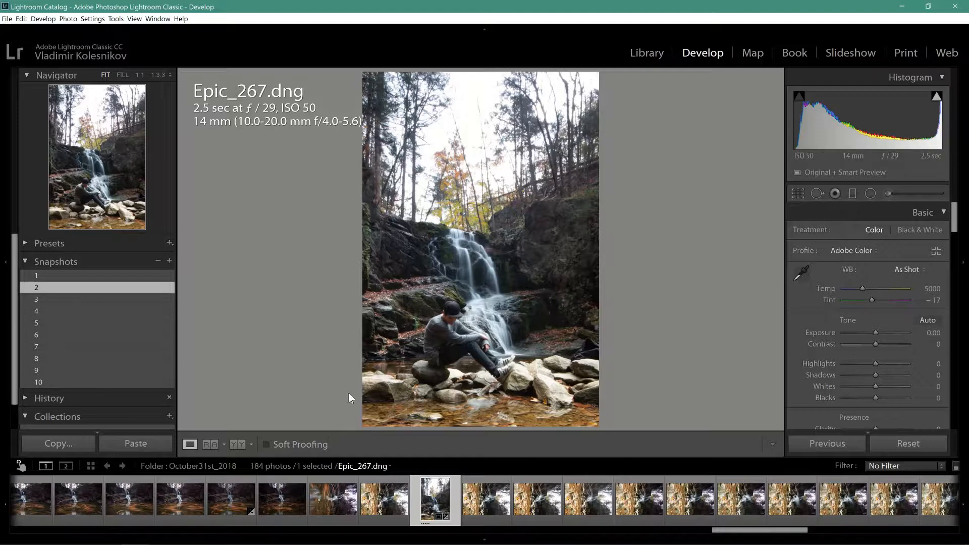
left_click(796, 195)
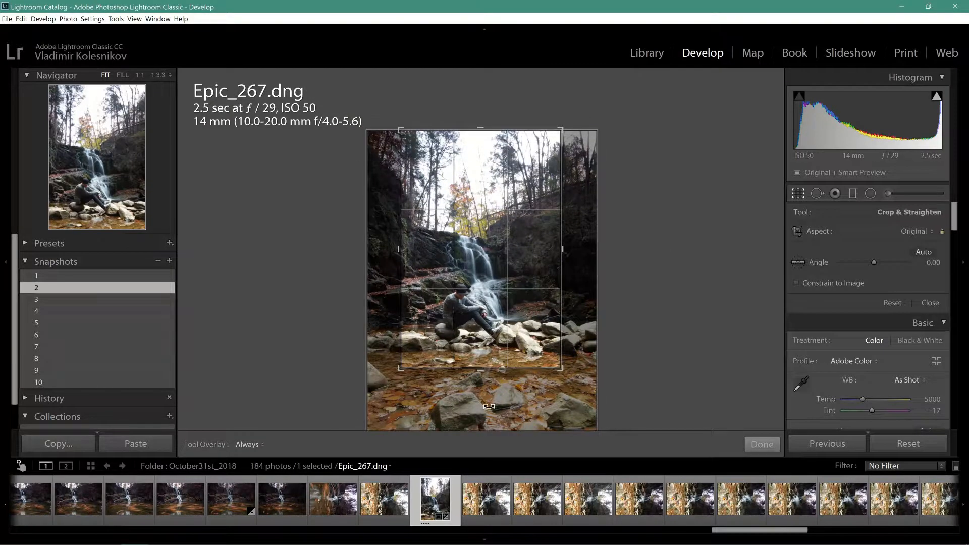
left_click_drag(477, 377, 505, 433)
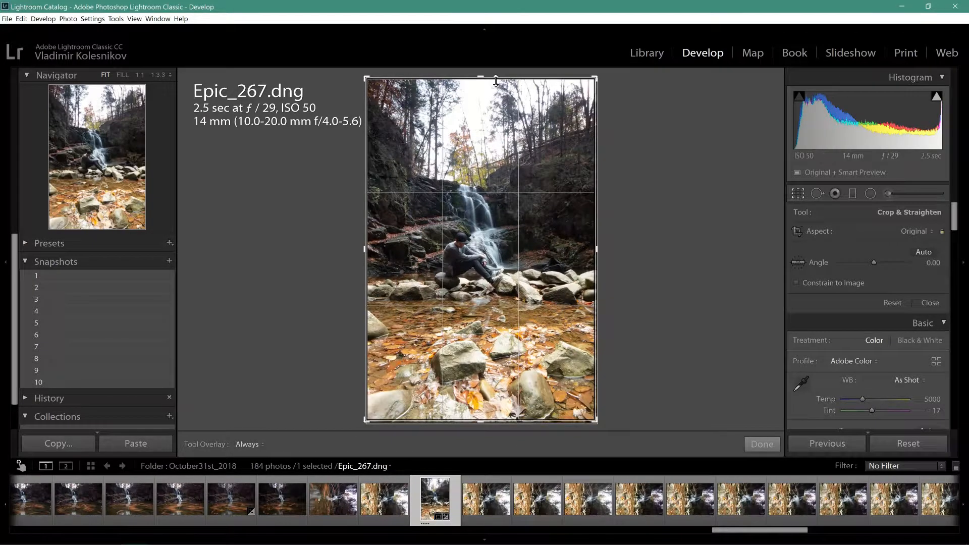
left_click_drag(496, 79, 492, 132)
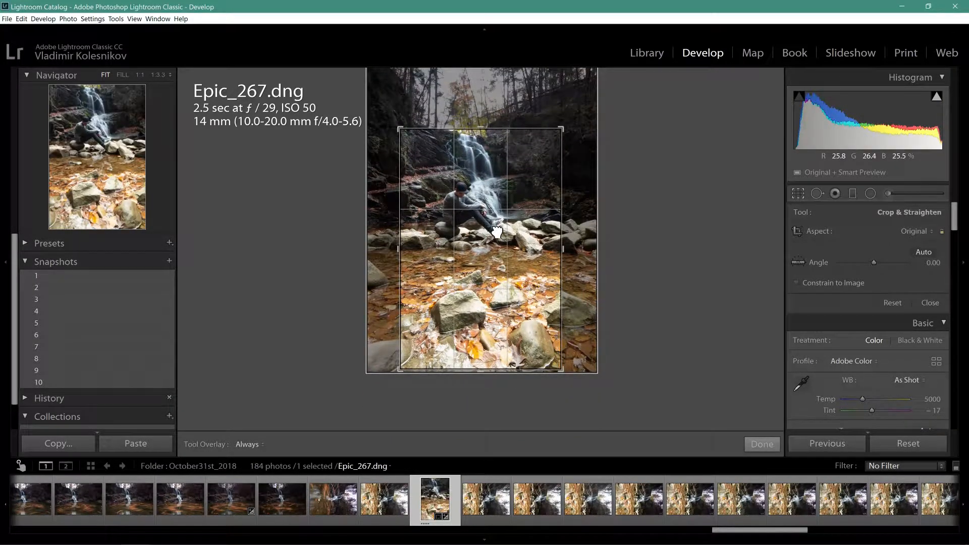
left_click_drag(496, 228, 475, 227)
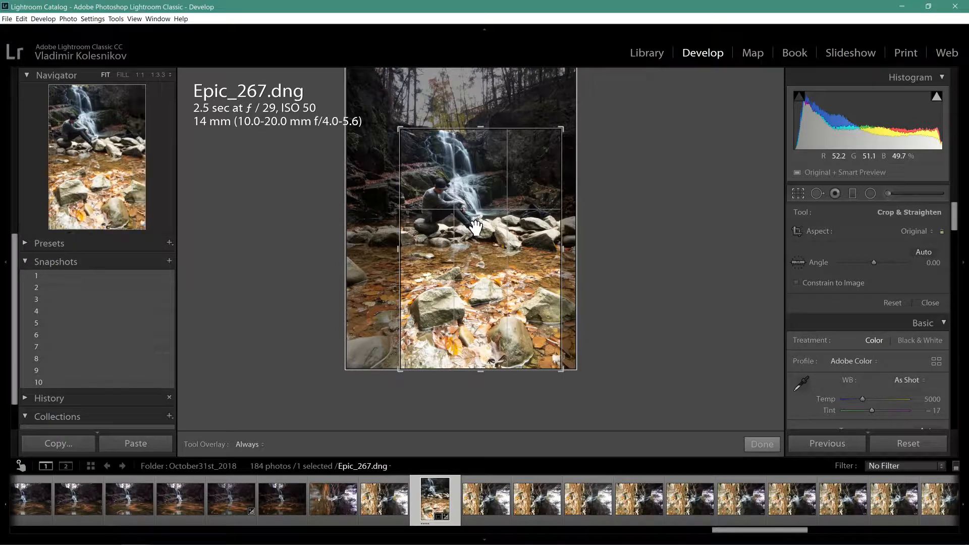
left_click_drag(560, 131, 590, 121)
key("Return")
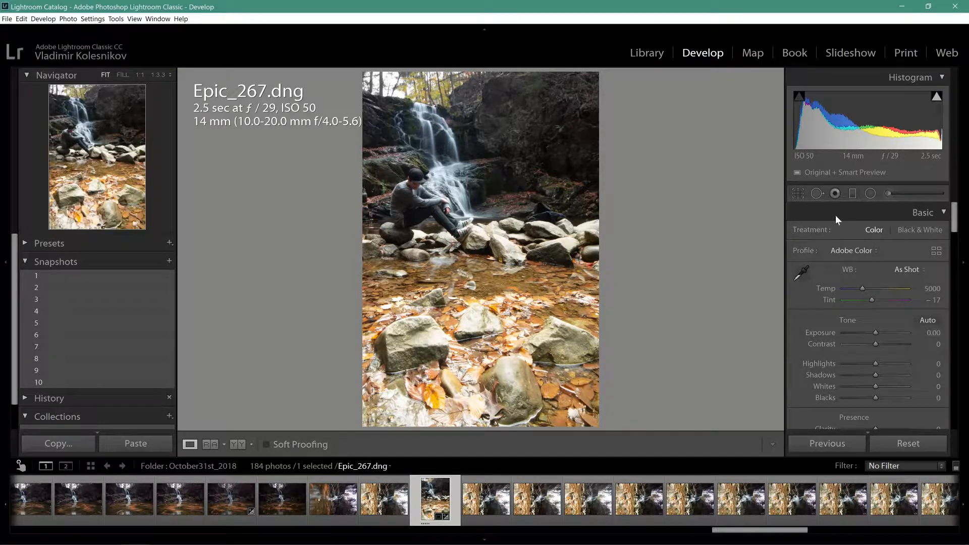
Darken the foreground water with a graduated filter using Exposure -0.94, Highlights -100 and Shadows -100, with all other effect values at zero.
left_click(851, 195)
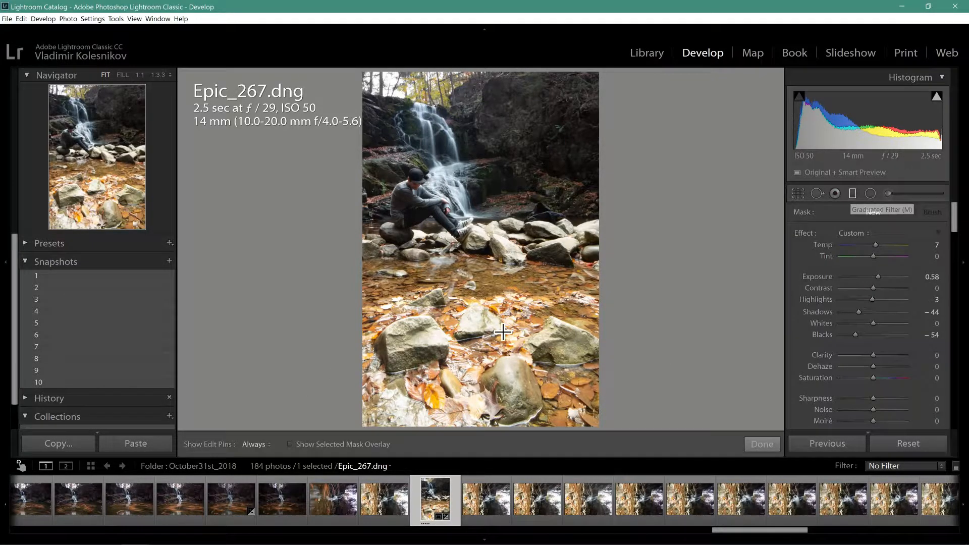
left_click(442, 273)
mouse_move(447, 278)
left_mouse_down()
mouse_move(454, 258)
mouse_move(452, 267)
left_mouse_up()
key("Delete")
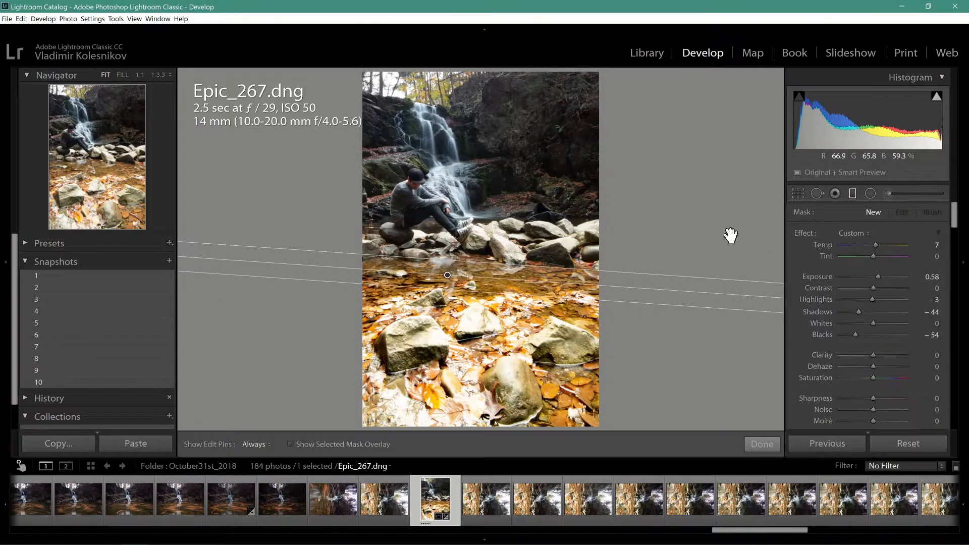
double_click(798, 233)
left_click_drag(851, 310, 825, 303)
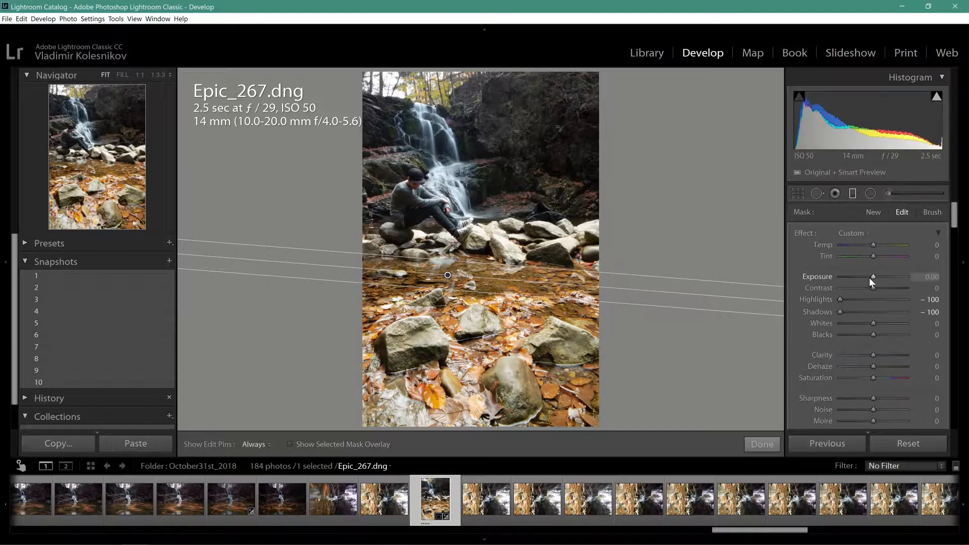
left_click_drag(869, 277, 865, 275)
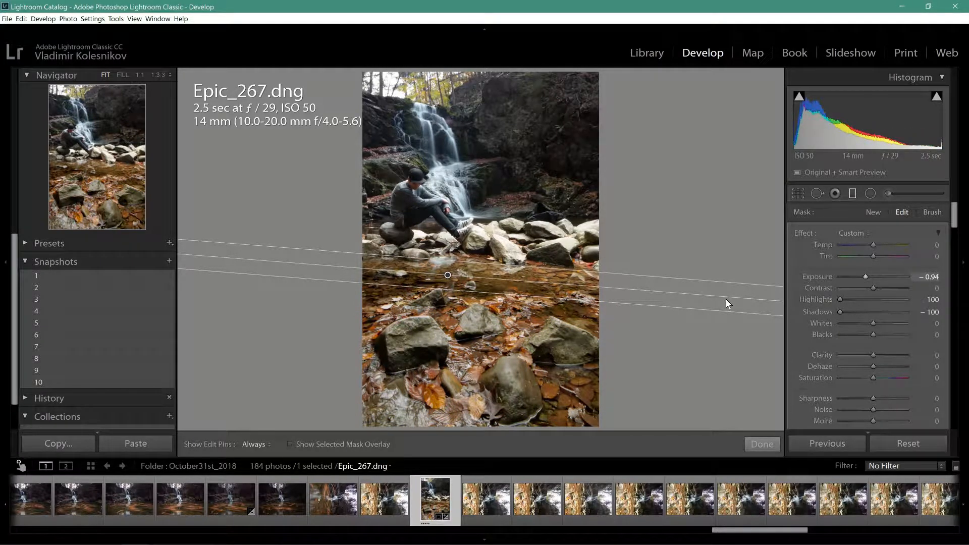
key("m")
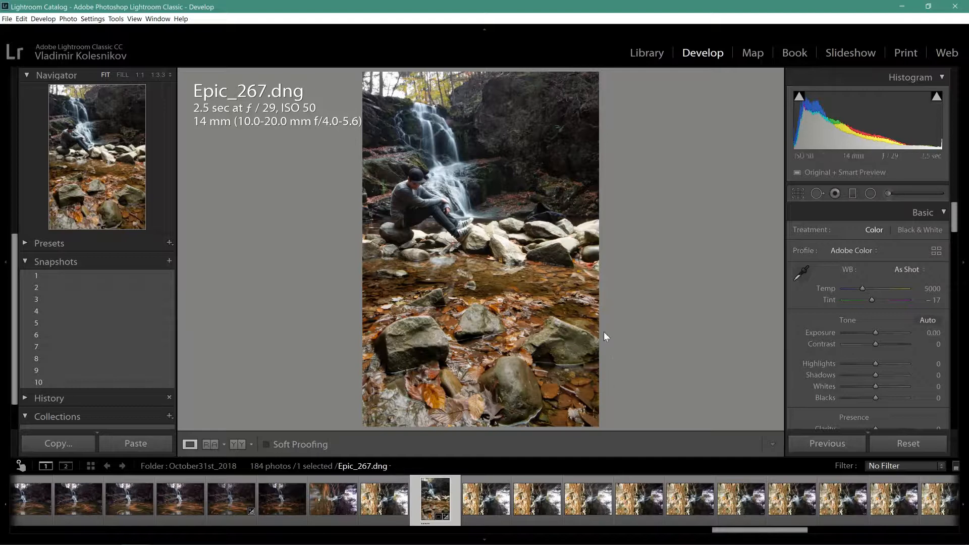
left_click(798, 197)
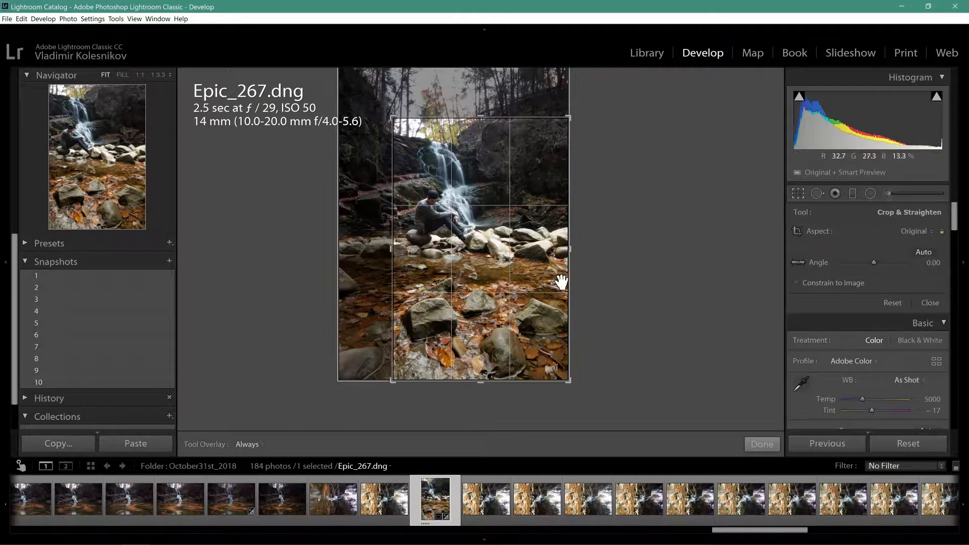
mouse_move(570, 270)
left_mouse_down()
mouse_move(551, 277)
mouse_move(576, 285)
left_mouse_up()
key("Return")
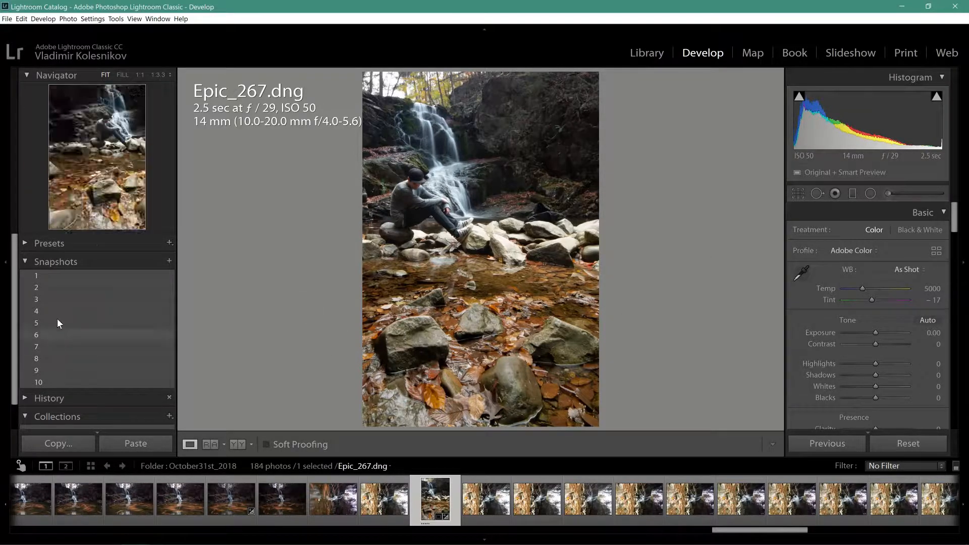
View snapshot 3, return to snapshot 2 and shift its crop so the seated man sits near the photo's left edge.
left_click(54, 295)
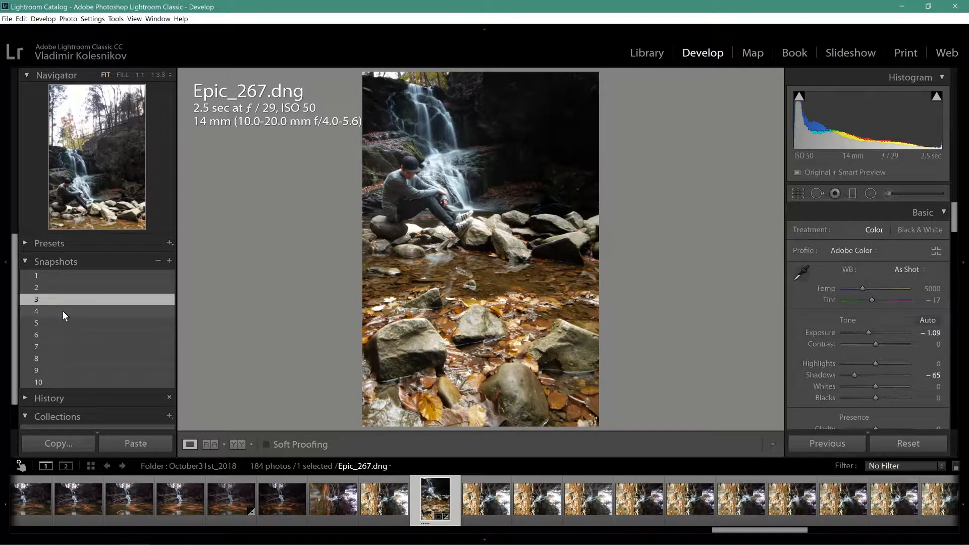
left_click(60, 288)
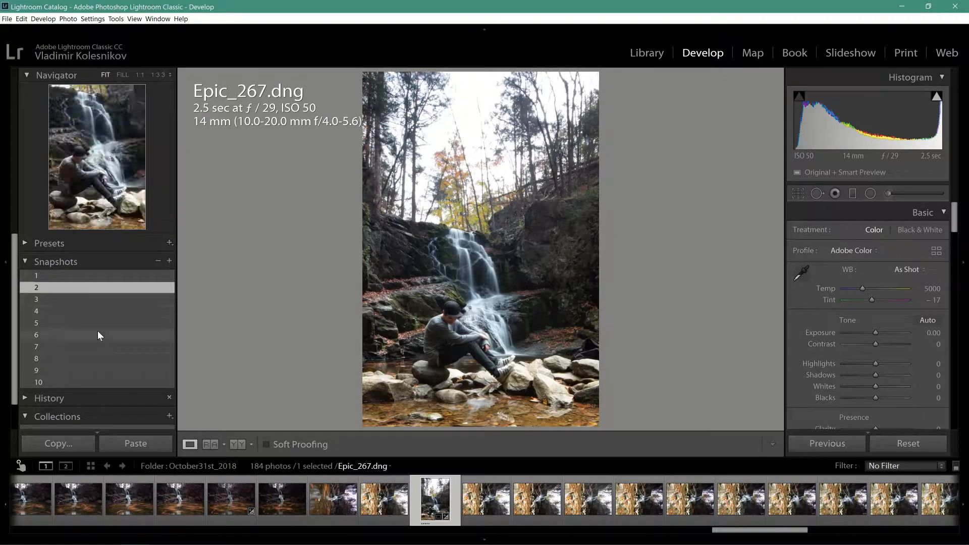
left_click(803, 193)
left_click_drag(549, 286, 555, 283)
left_click_drag(542, 323, 541, 331)
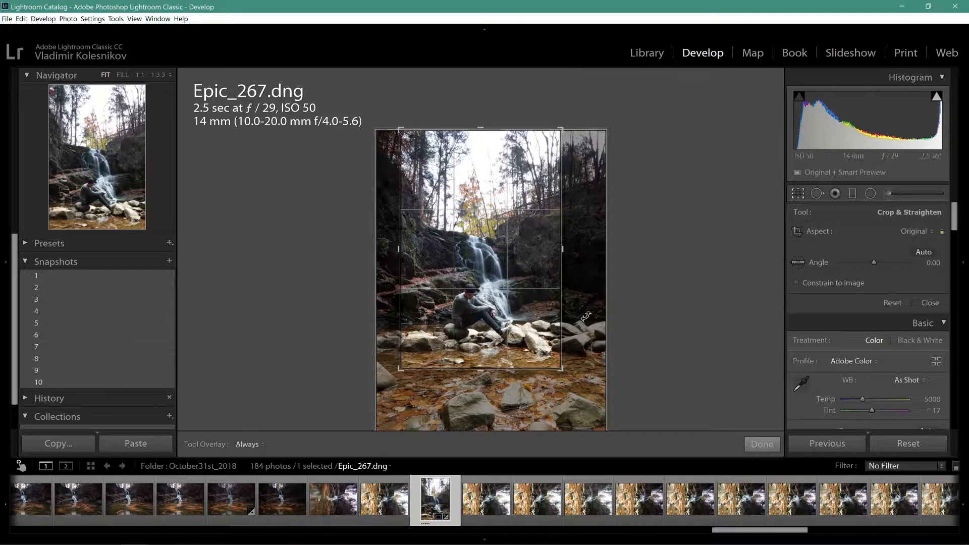
left_click_drag(523, 281, 482, 306)
key("Return")
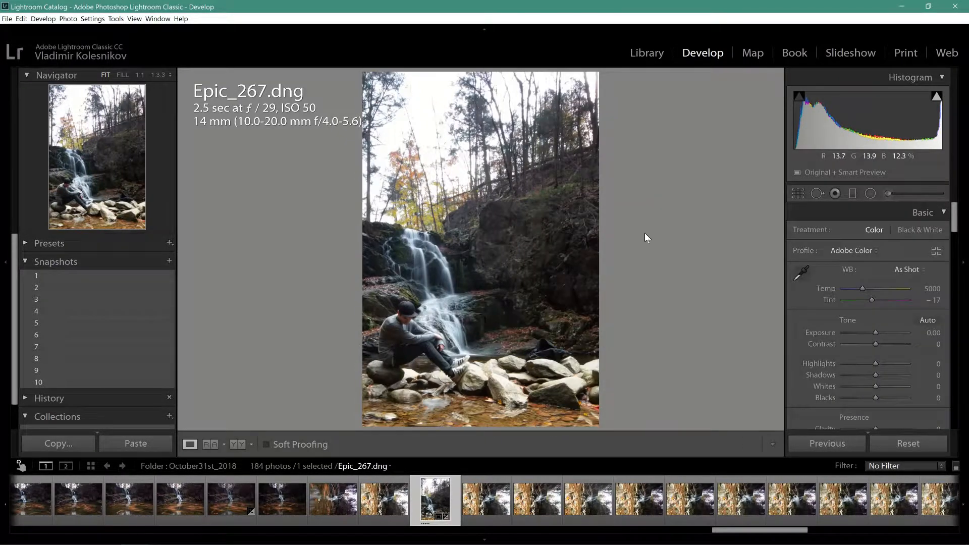
View snapshot 4, load snapshot 5 and check how its crop frames the seated man and waterfall.
left_click(130, 314)
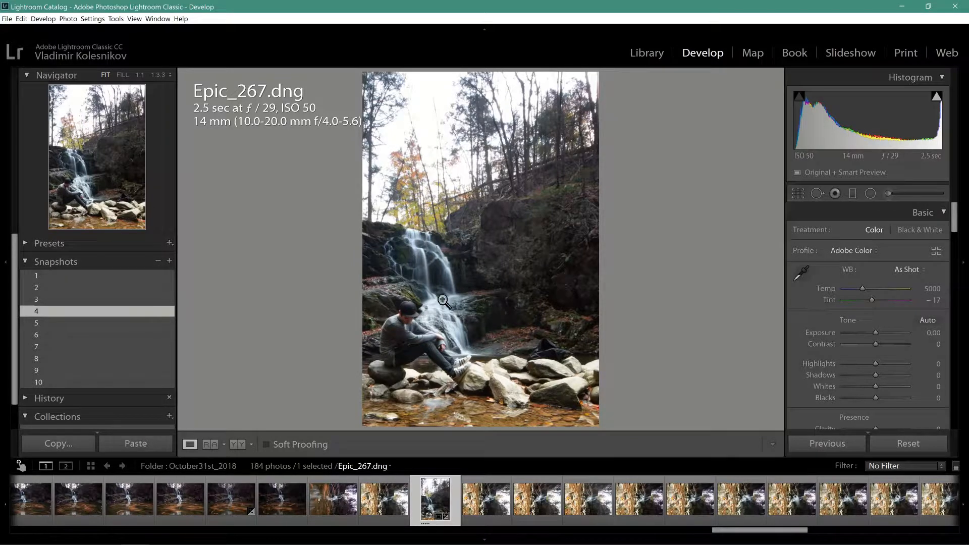
left_click(153, 322)
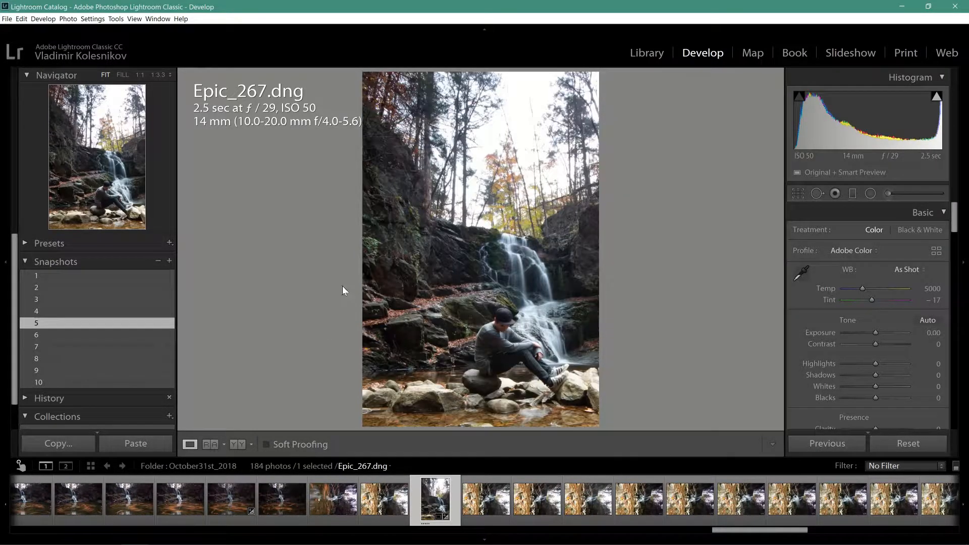
left_click(802, 195)
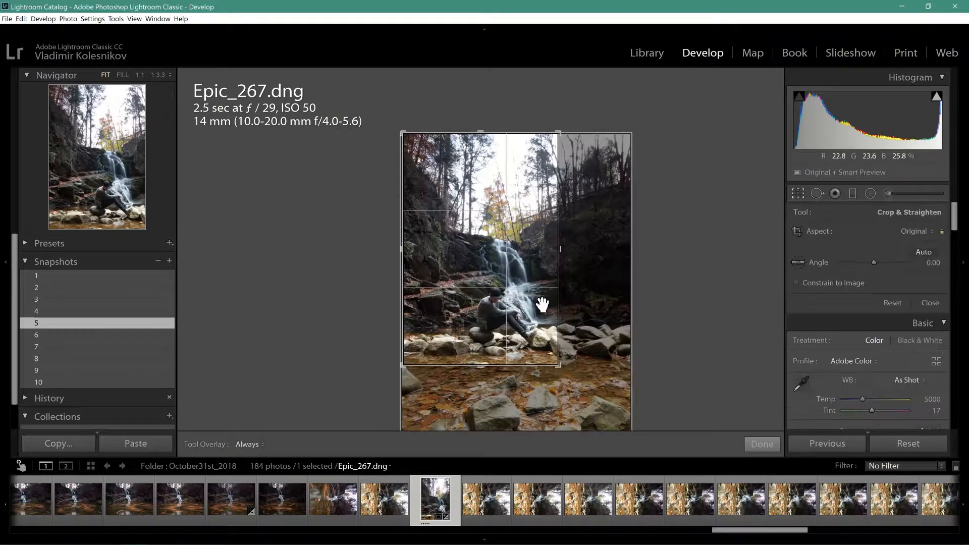
key("Return")
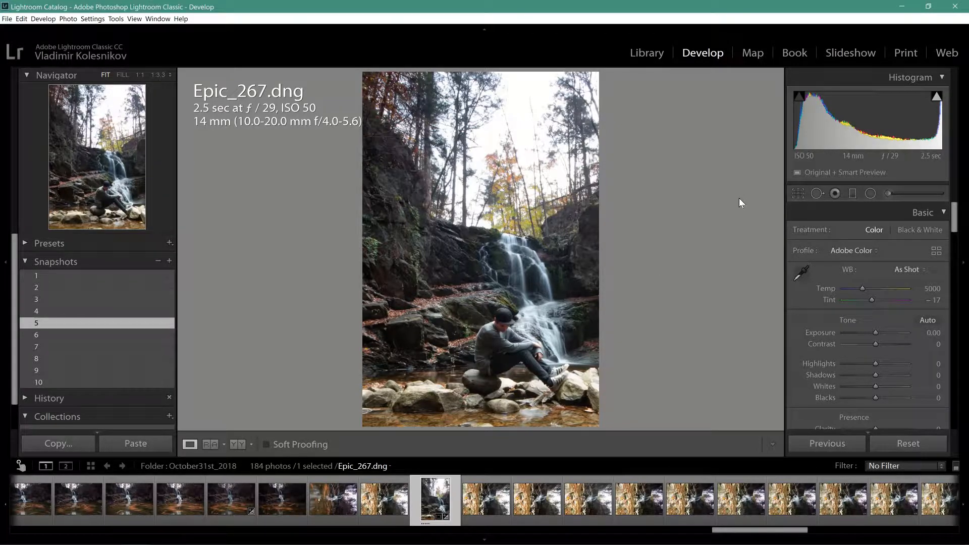
Shift snapshot 5's crop so the seated man and waterfall move to the left side of the frame.
left_click(798, 194)
left_click_drag(529, 297, 458, 313)
key("Return")
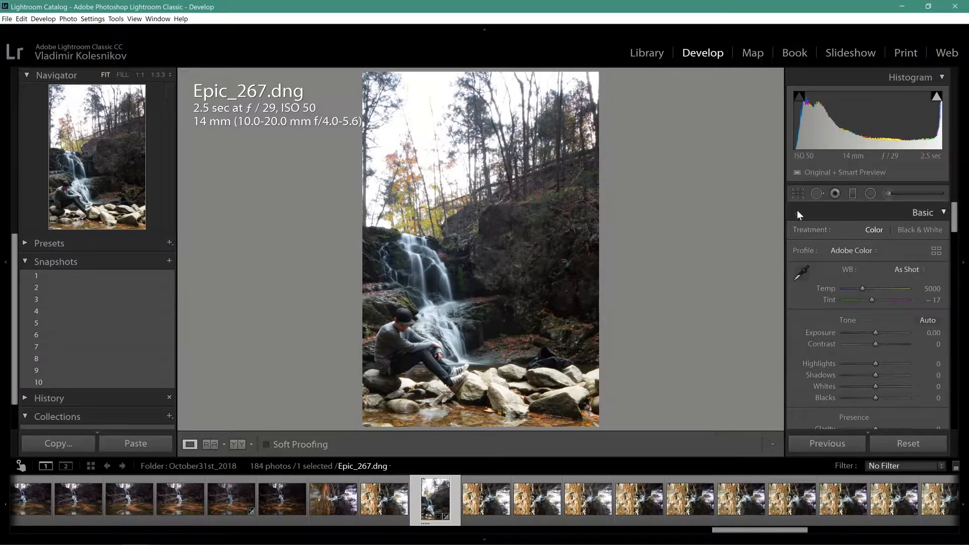
Shift the portrait crop so the seated man and waterfall sit near the middle of the frame.
left_click(797, 193)
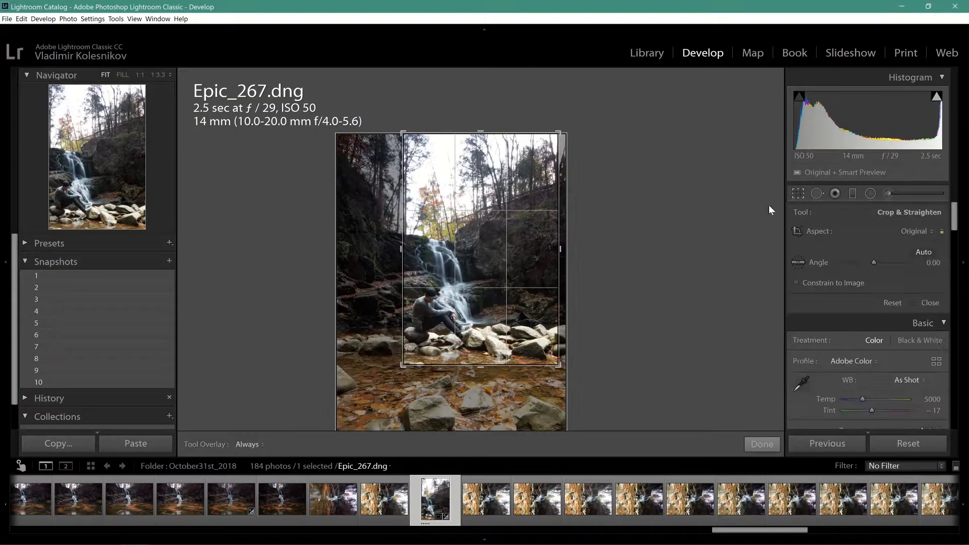
left_click_drag(486, 288, 518, 295)
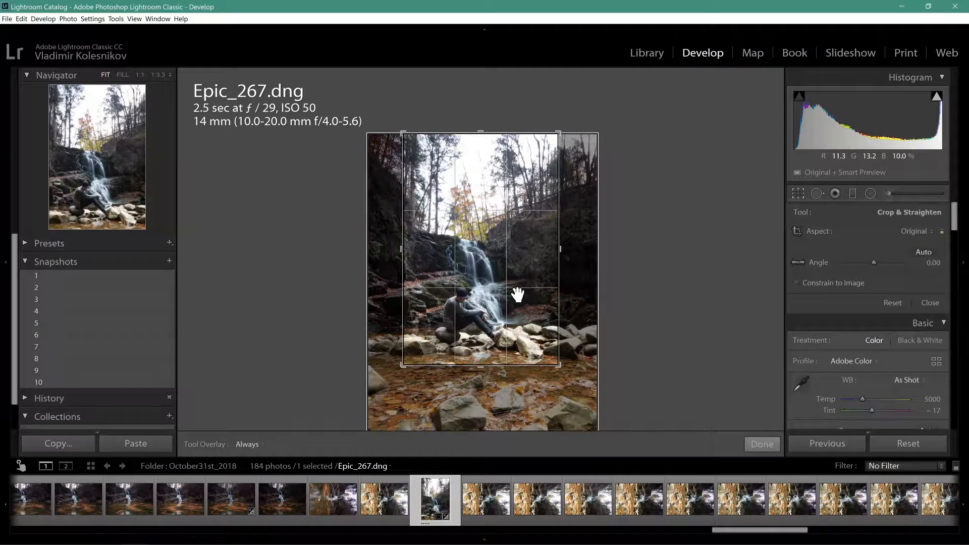
key("Return")
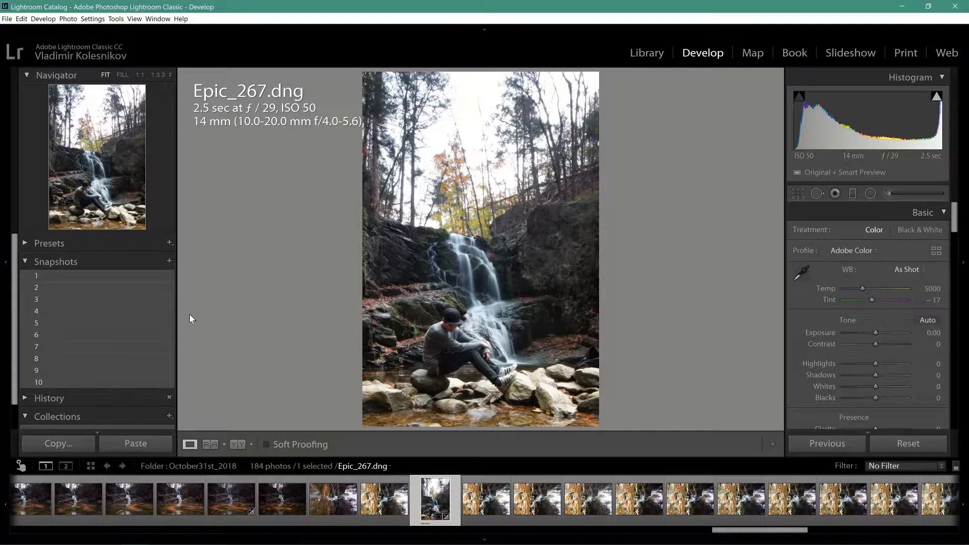
Tighten the portrait crop around the seated man and waterfall, cutting out most of the sky and trees.
left_click(798, 193)
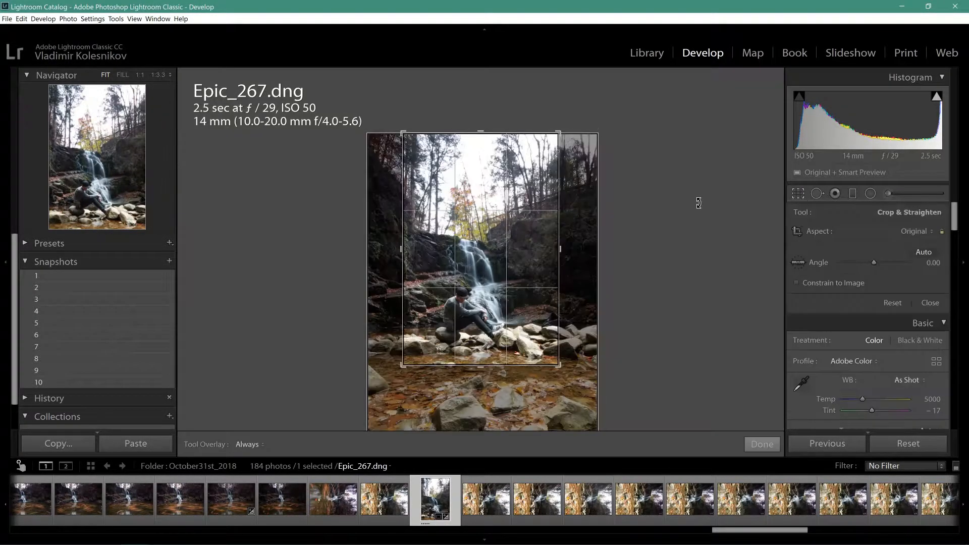
left_click_drag(522, 138, 506, 182)
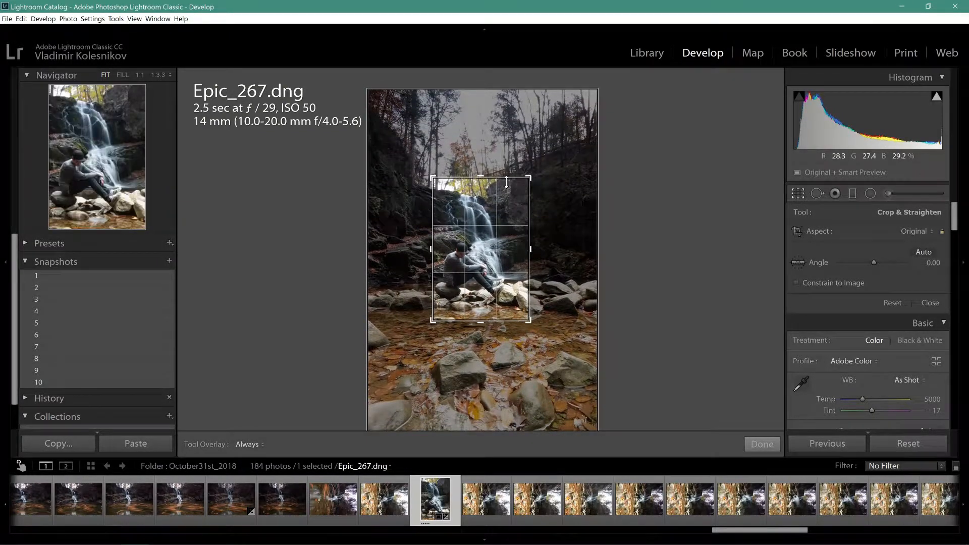
key("Return")
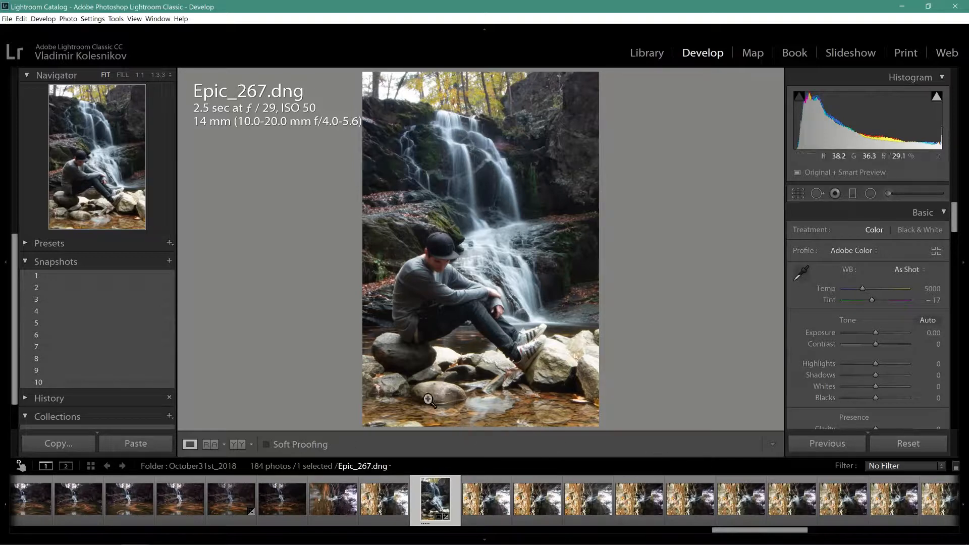
Load snapshot 6 and tighten its crop around the seated man, cutting off the top of the waterfall.
left_click(101, 333)
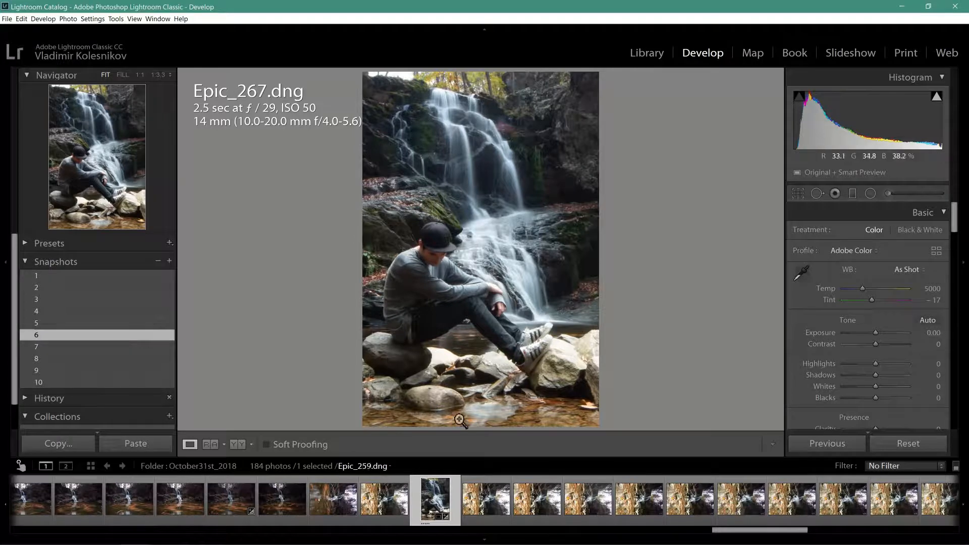
left_click(803, 194)
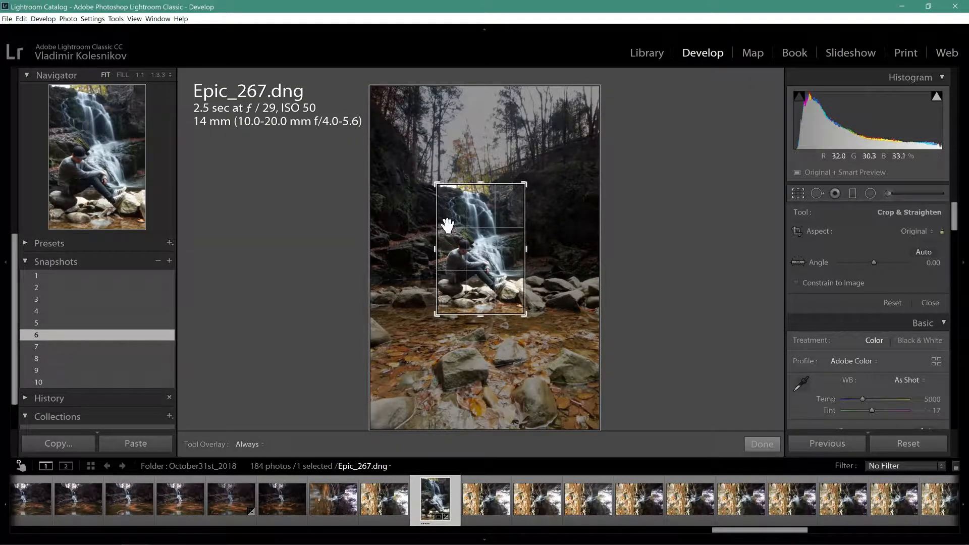
left_click_drag(504, 184, 498, 194)
left_click_drag(502, 261, 503, 258)
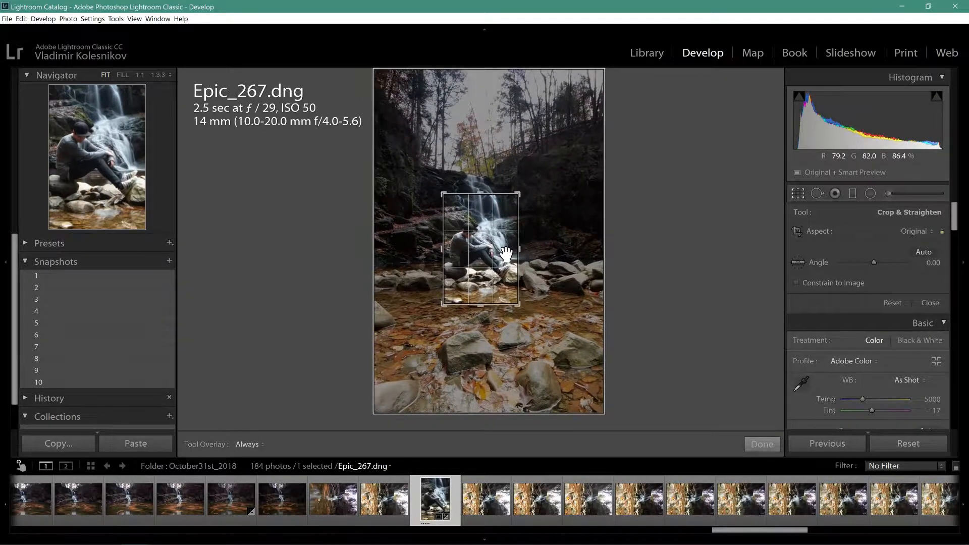
key("Return")
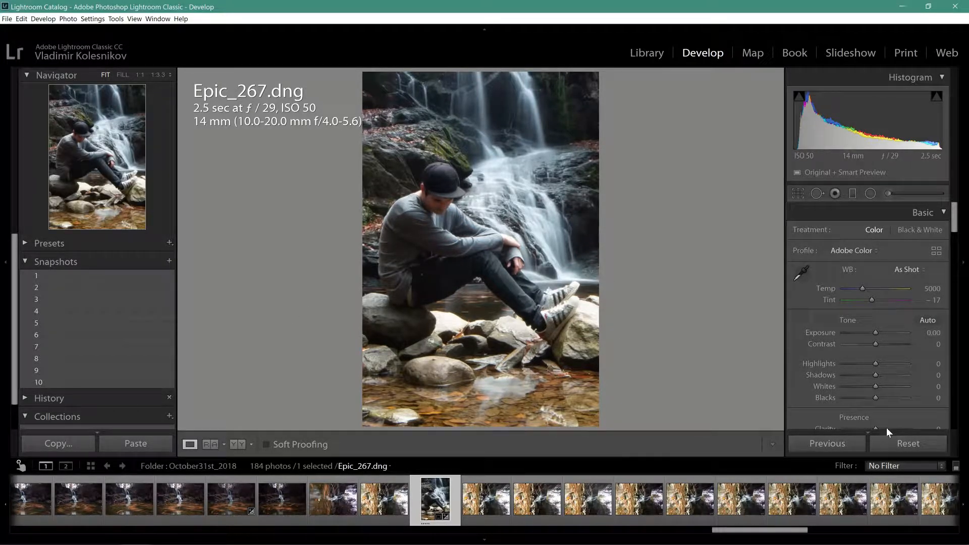
Reset the photo's develop settings and switch the crop to landscape orientation across the seated man and waterfall.
left_click(910, 444)
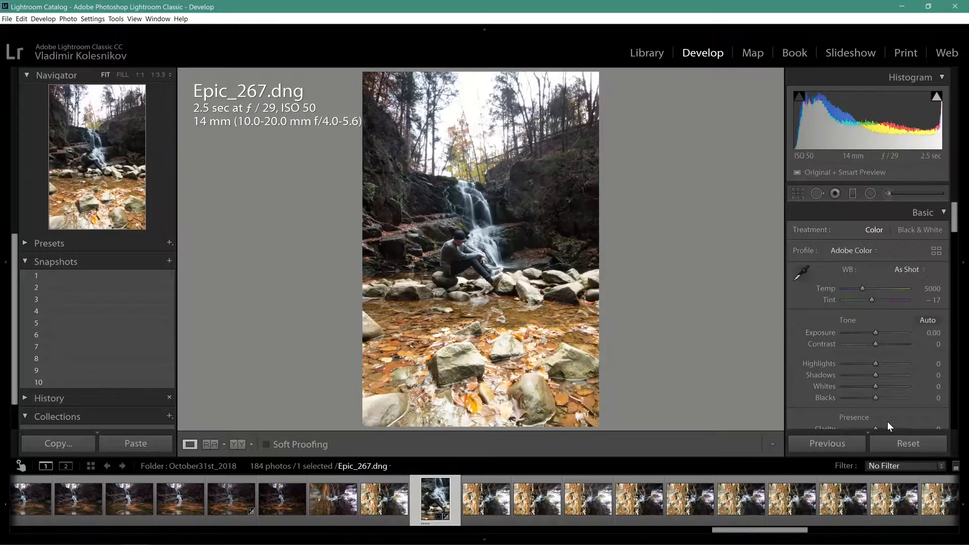
left_click(797, 194)
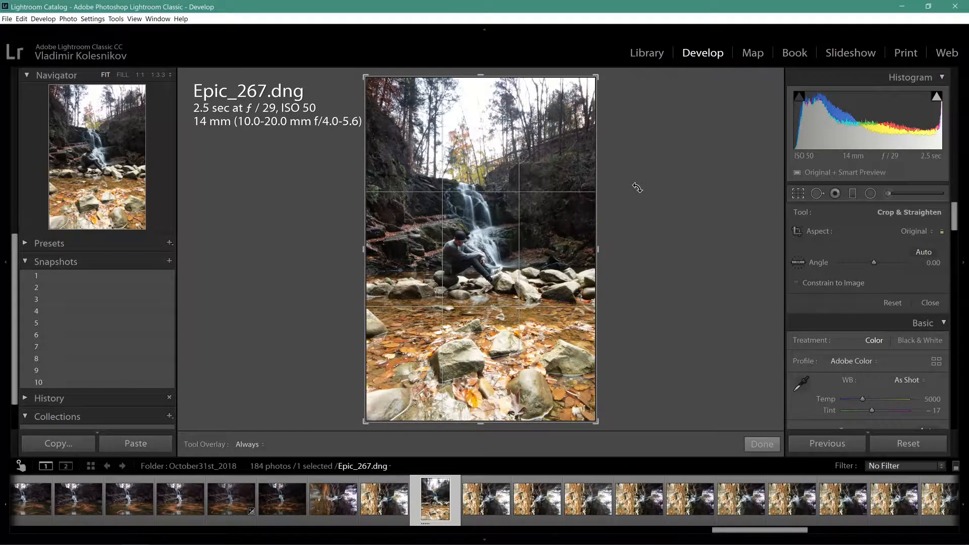
key("x")
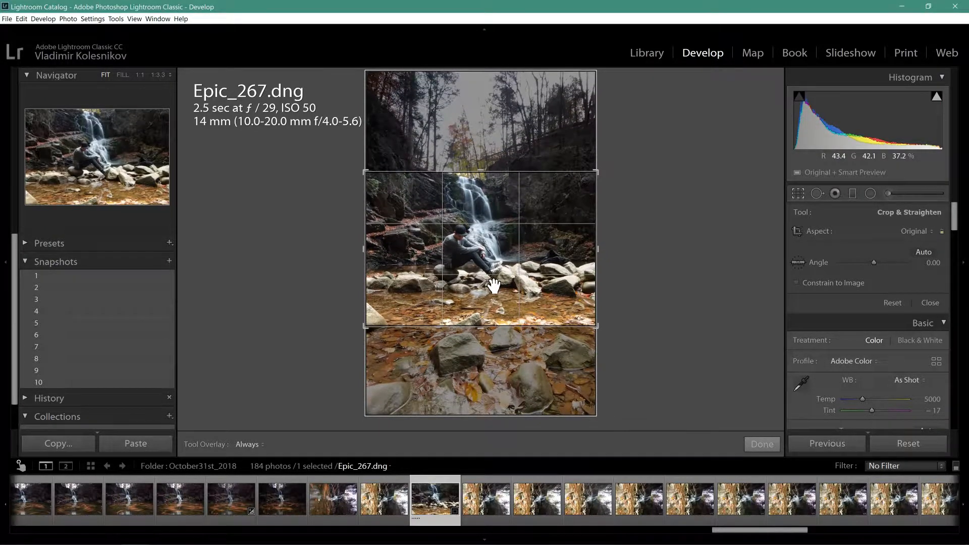
key("Escape")
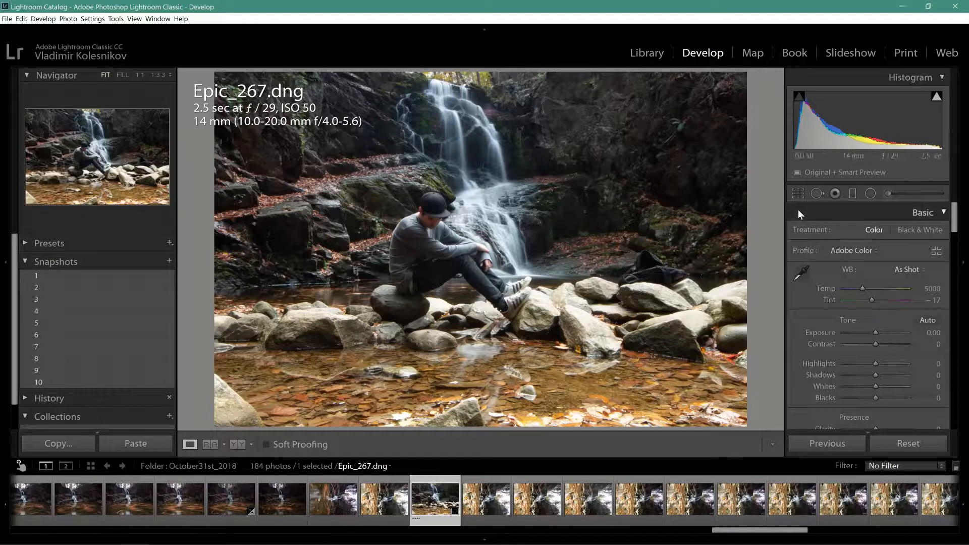
Reposition the landscape crop higher on the photo to include the whole waterfall and less foreground water.
left_click(802, 194)
left_click_drag(561, 281, 557, 294)
key("Return")
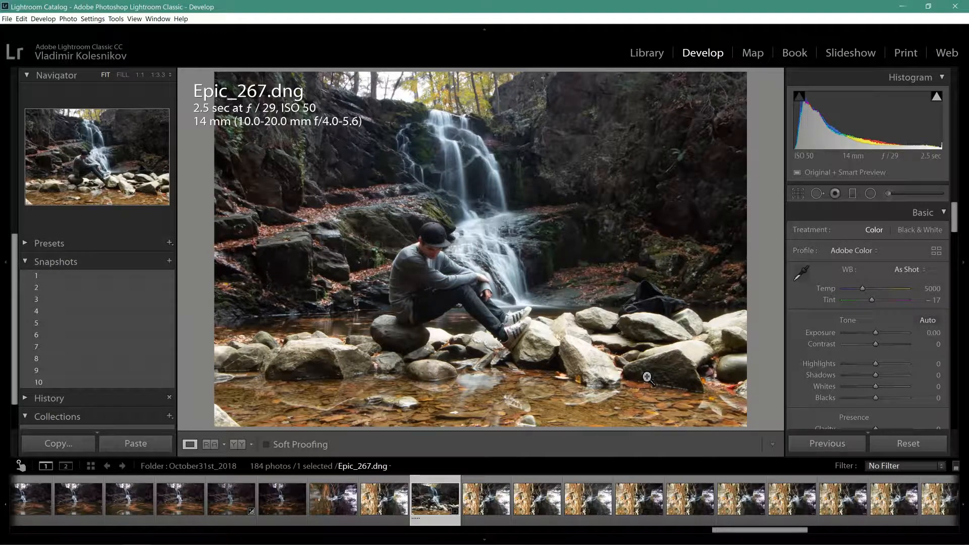
Compare how snapshots 7 and 3 place the seated man and rocks in their portrait crops.
left_click(58, 358)
left_click(63, 347)
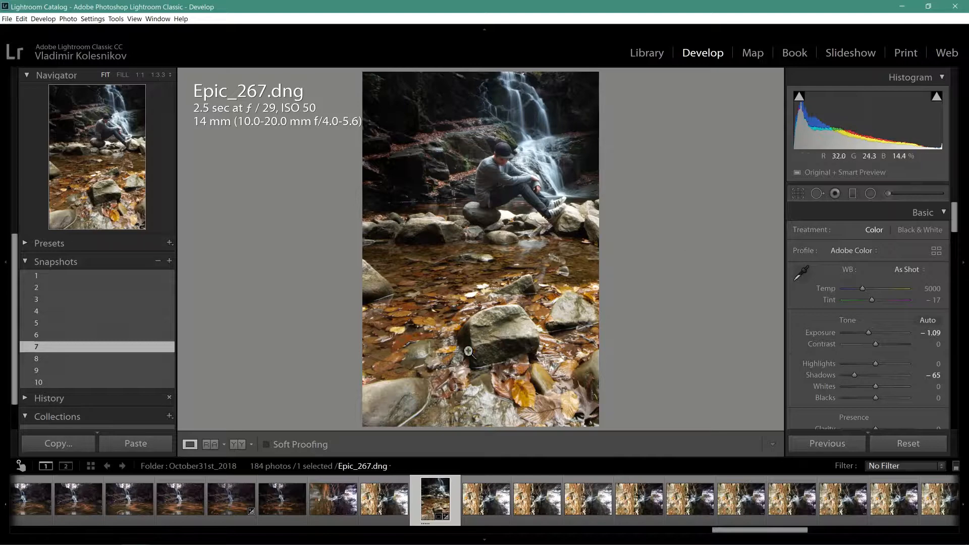
left_click(38, 298)
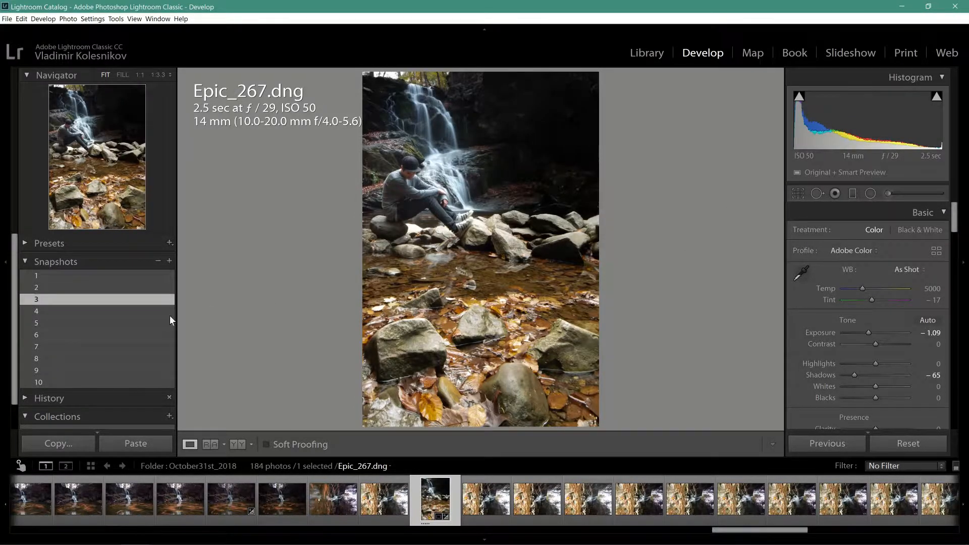
left_click(75, 346)
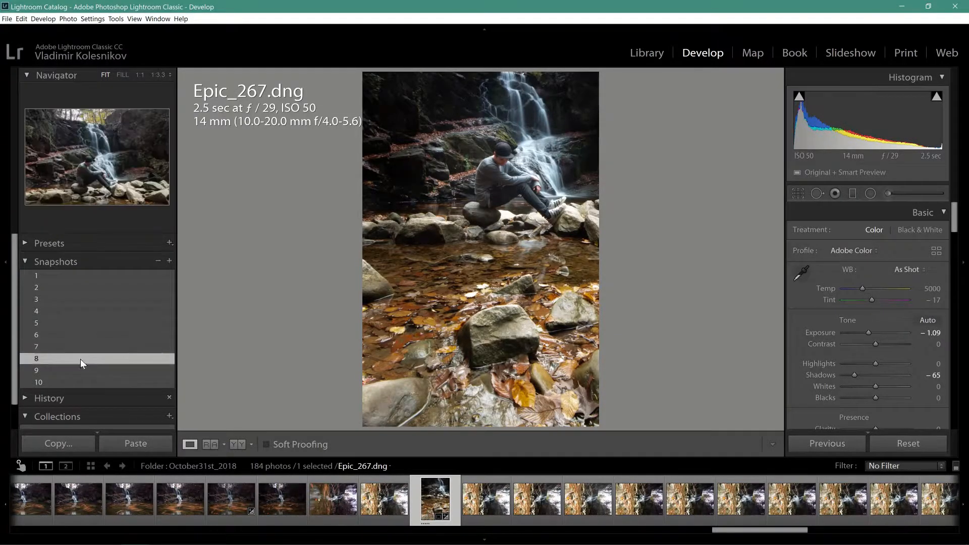
Load snapshot 8, widen its landscape crop slightly and shift it so the seated man sits farther left.
left_click(80, 359)
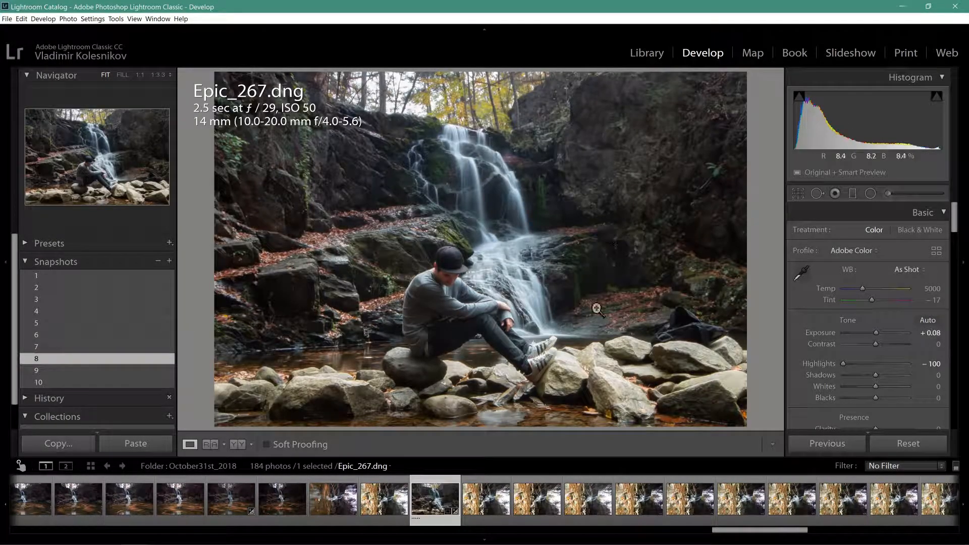
left_click(805, 199)
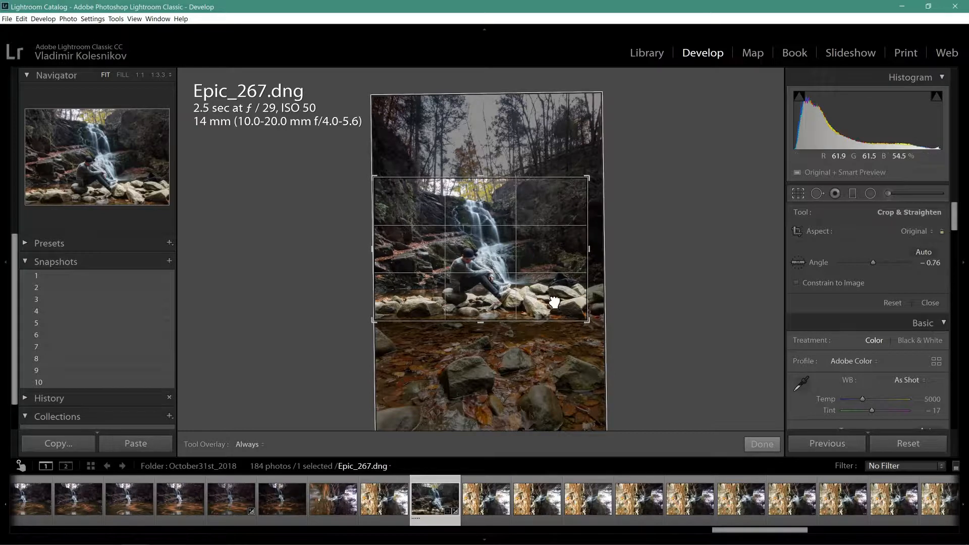
left_click_drag(555, 302, 551, 301)
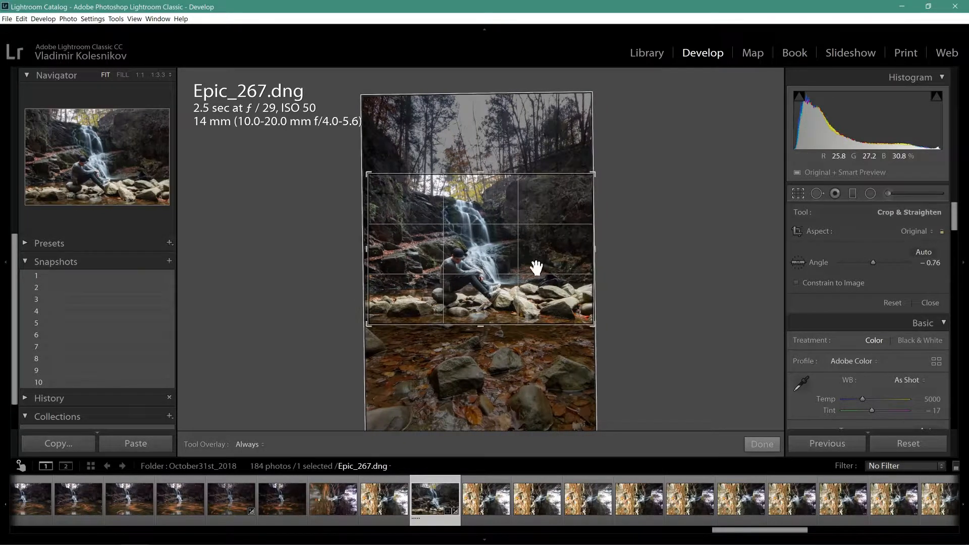
key("Return")
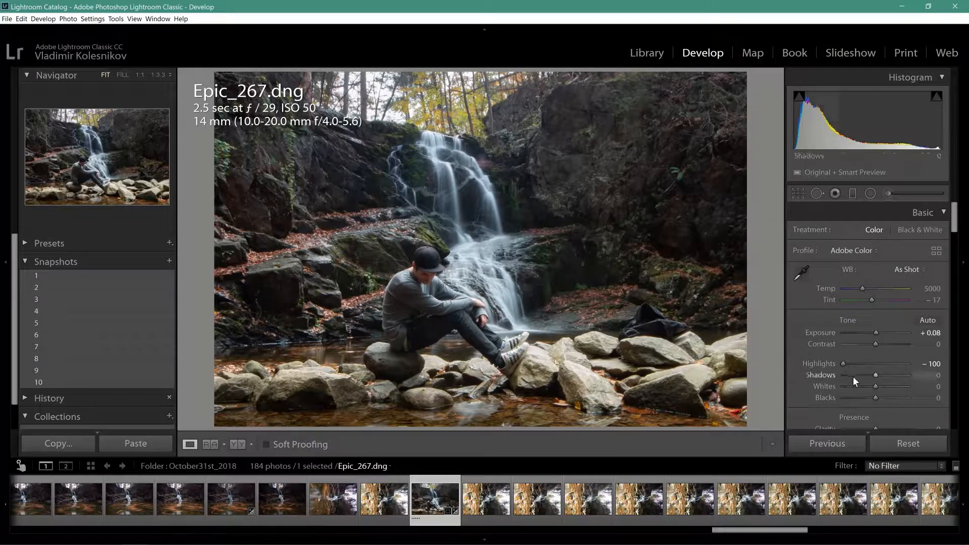
Shift the landscape crop lower on the photo so leaf-covered water fills the bottom half.
left_click(799, 195)
left_click_drag(502, 293, 504, 252)
key("Return")
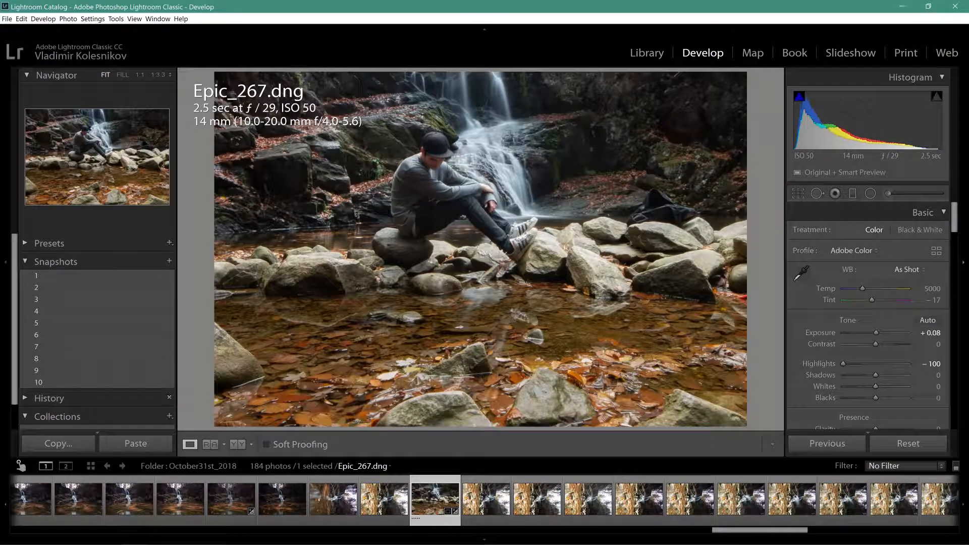
Move the landscape crop back up toward the waterfall and tighten it around the seated man.
left_click(798, 193)
left_click_drag(485, 273, 504, 324)
left_click_drag(548, 175, 538, 235)
key("Return")
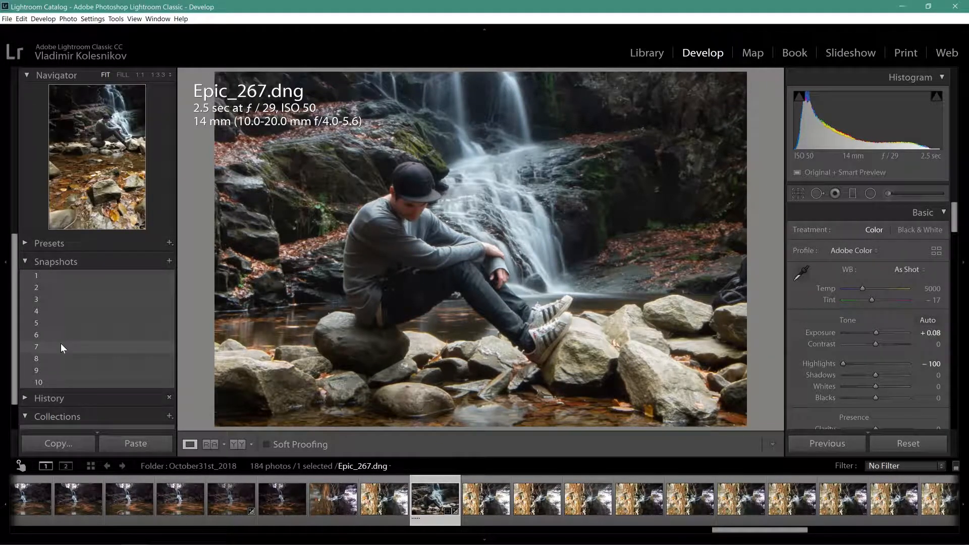
View snapshots 8, 9 and 10 in turn to compare how they frame the seated man and waterfall.
left_click(61, 357)
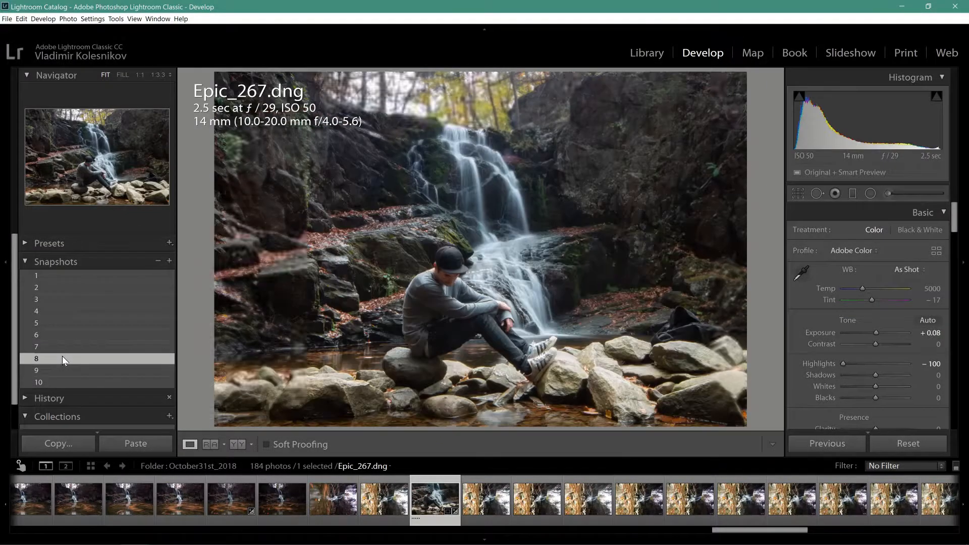
left_click(64, 371)
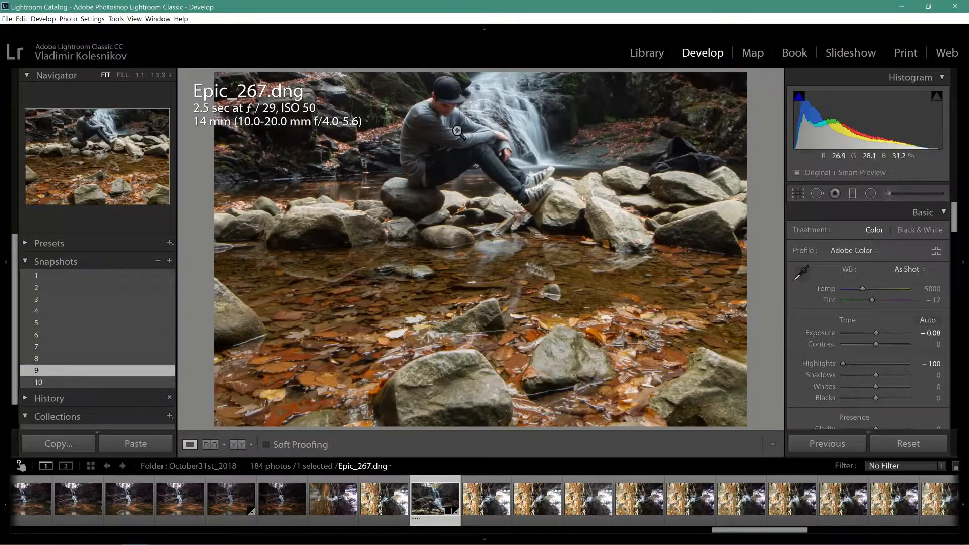
left_click(53, 382)
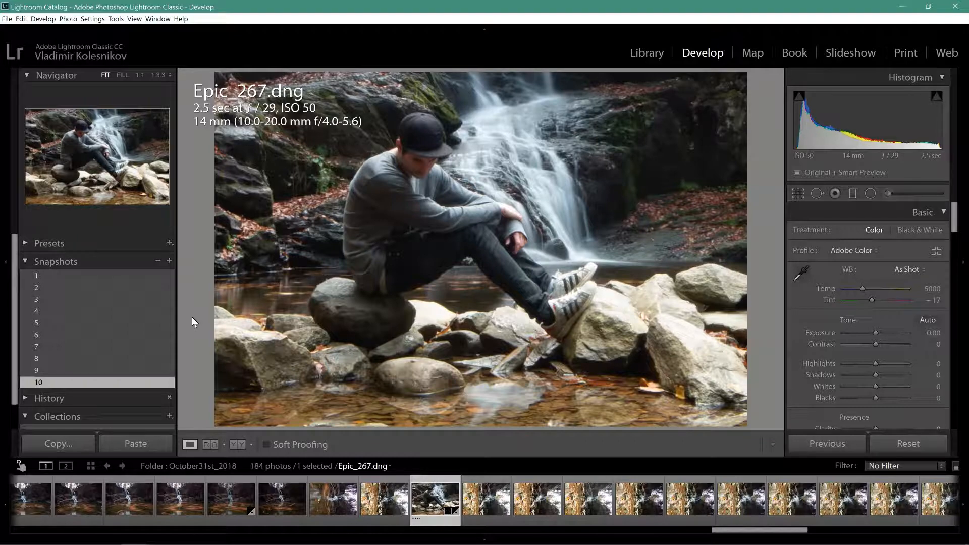
Enlarge snapshot 10's crop to nearly the photo's full width, taking in the whole waterfall and the trees above it.
left_click(798, 194)
left_click_drag(533, 206, 547, 166)
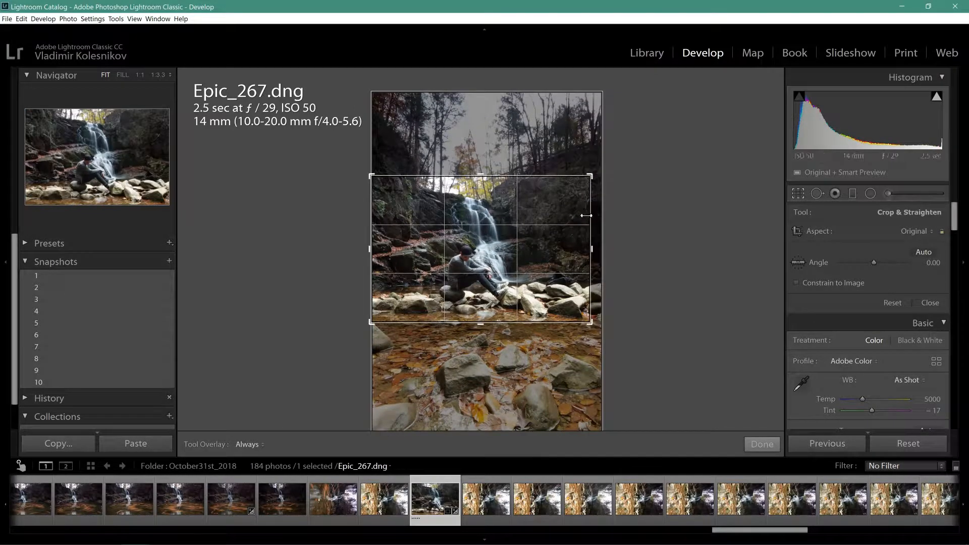
left_click_drag(580, 222, 597, 219)
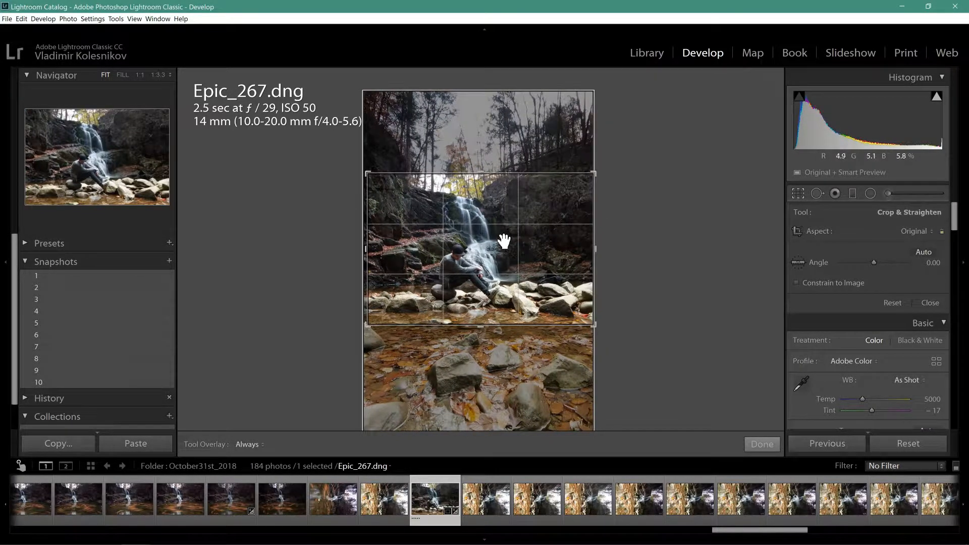
key("Return")
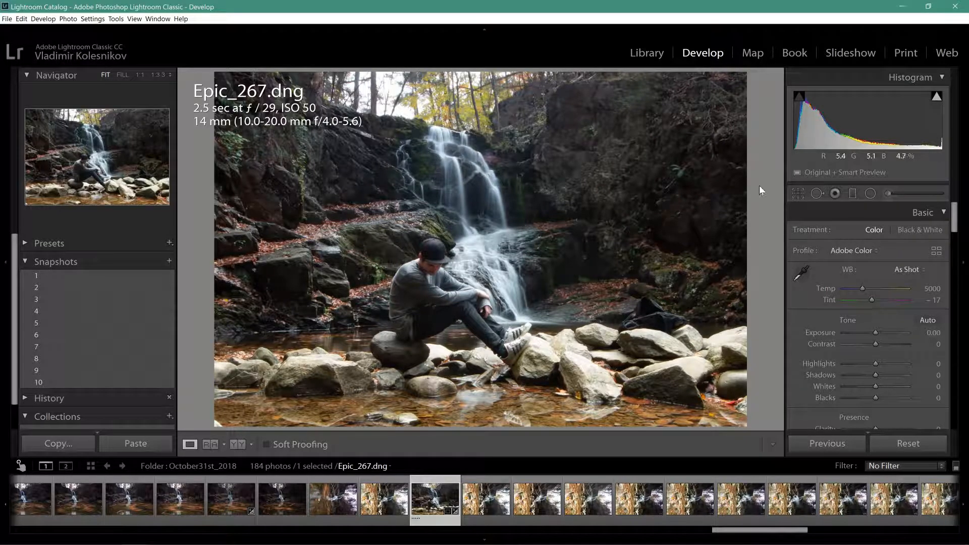
Switch the crop to portrait orientation and position it over the waterfall, seated man and foreground rocks.
left_click(798, 194)
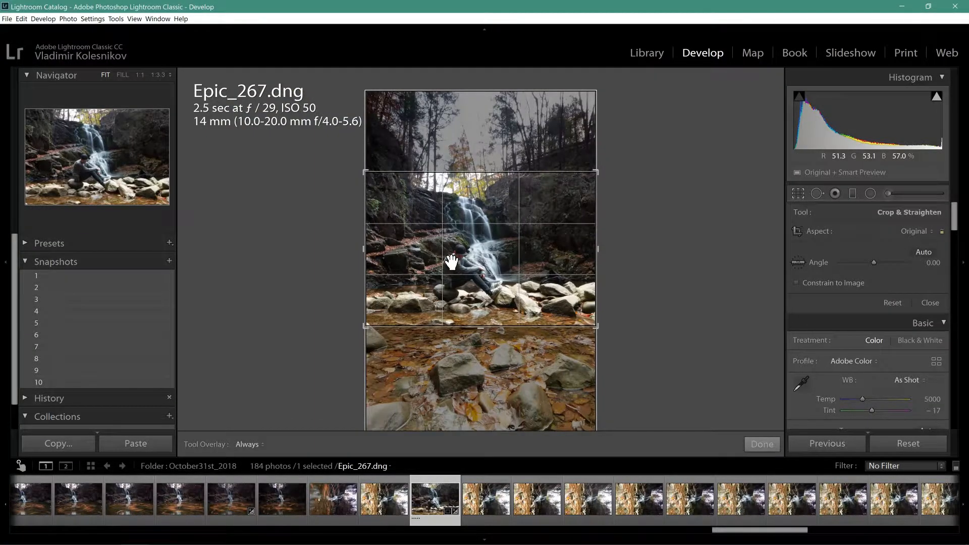
key("x")
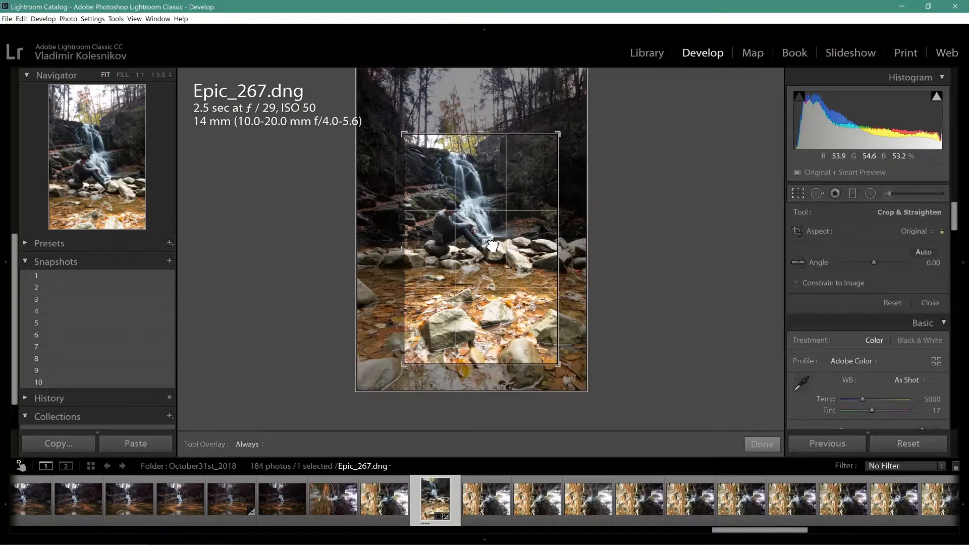
key("Return")
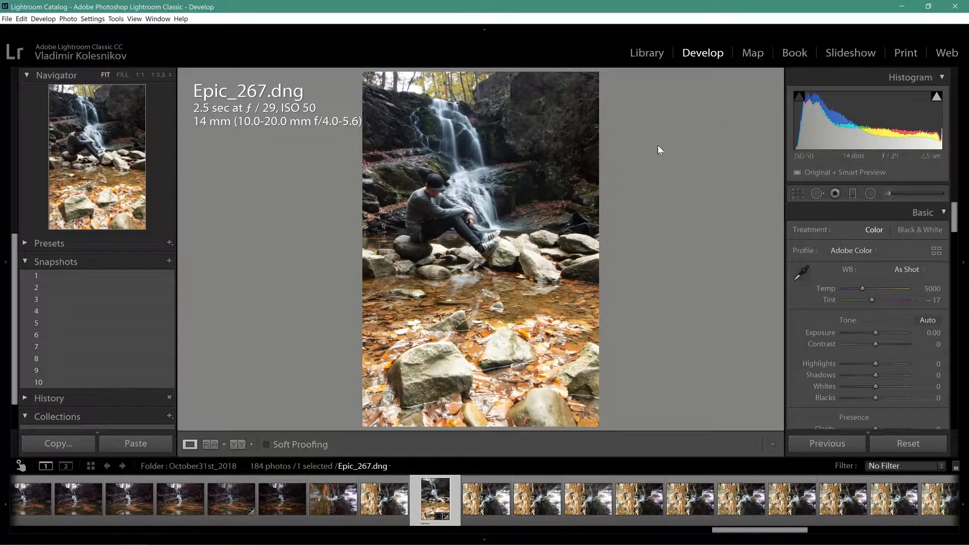
Apply snapshot 2 and open its portrait crop to check the placement over the waterfall, seated man and trees, keeping the framing.
left_click(68, 289)
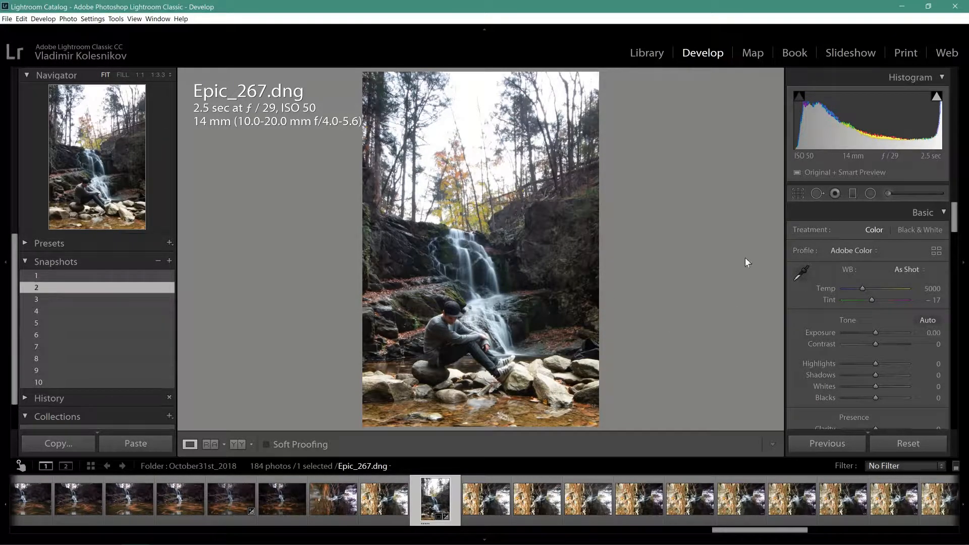
left_click(796, 195)
mouse_move(478, 251)
left_mouse_down()
mouse_move(477, 238)
mouse_move(476, 252)
left_mouse_up()
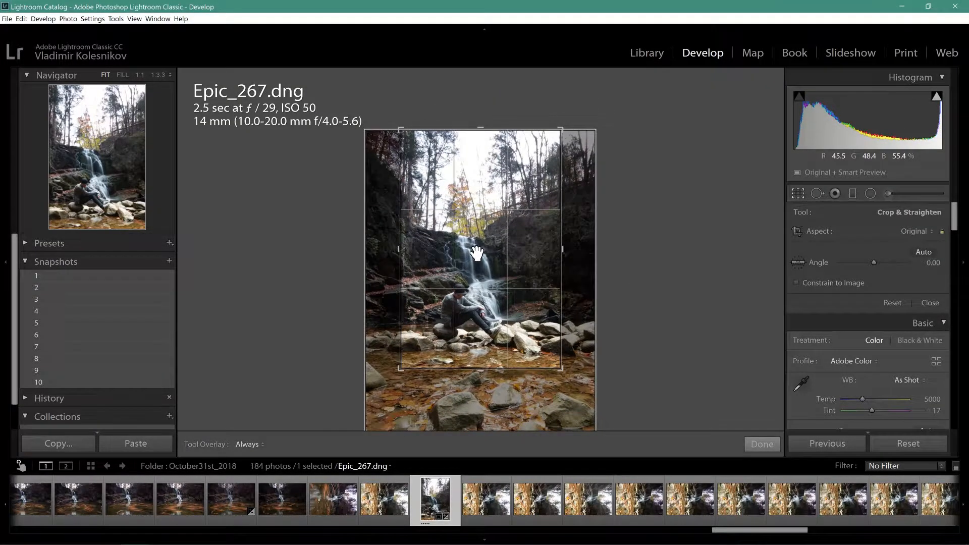
key("Return")
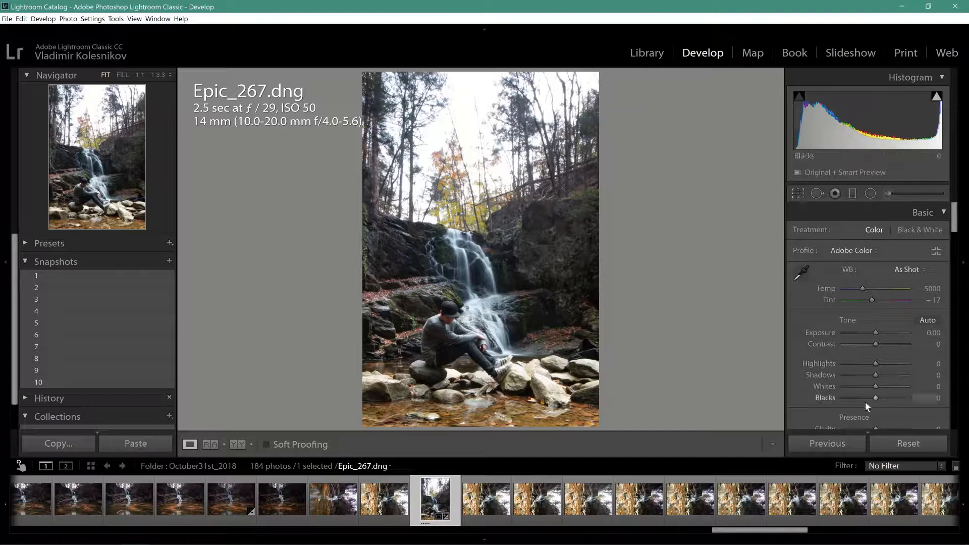
Reset the photo and shrink the portrait crop from its lower edge to exclude the foreground rocks and leaves below the stream's edge.
left_click(888, 444)
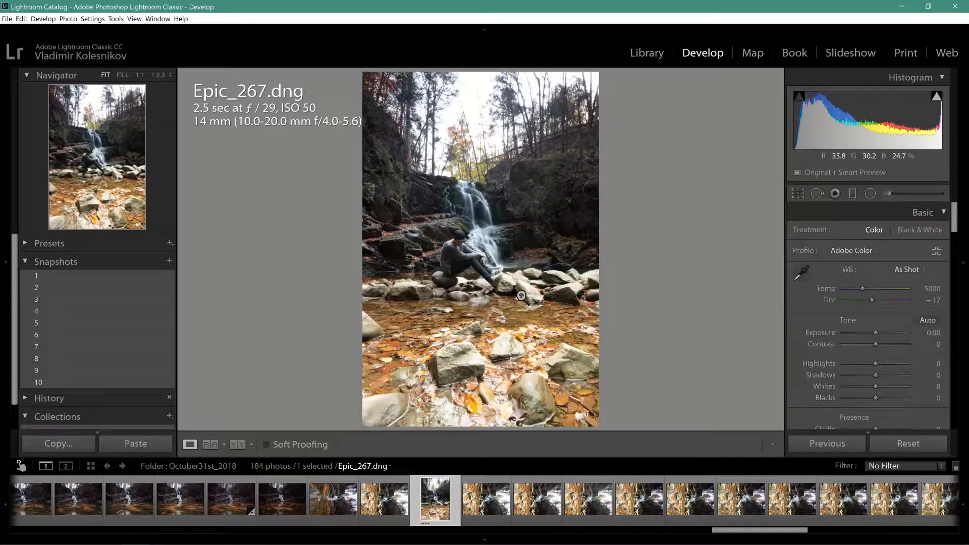
left_click(799, 194)
left_click_drag(499, 425, 499, 379)
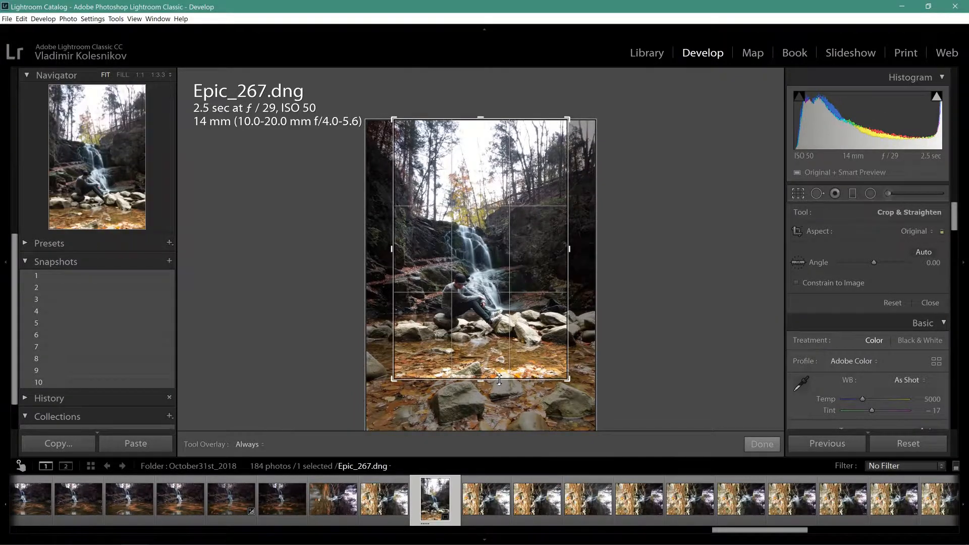
key("Return")
left_click(804, 195)
left_click_drag(465, 380, 464, 365)
key("Return")
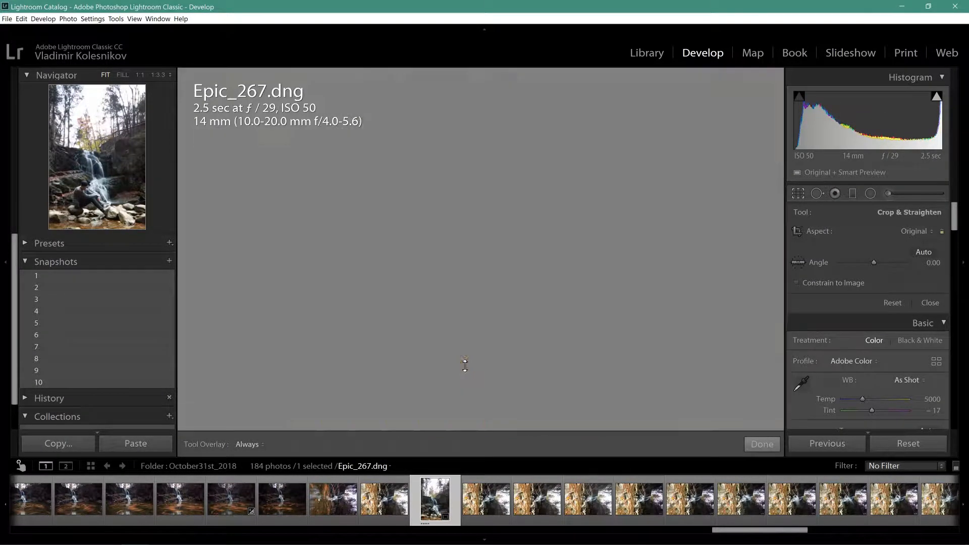
Tighten the portrait crop from its upper edge around the waterfall and seated man, cutting out most of the sky and trees.
left_click(801, 195)
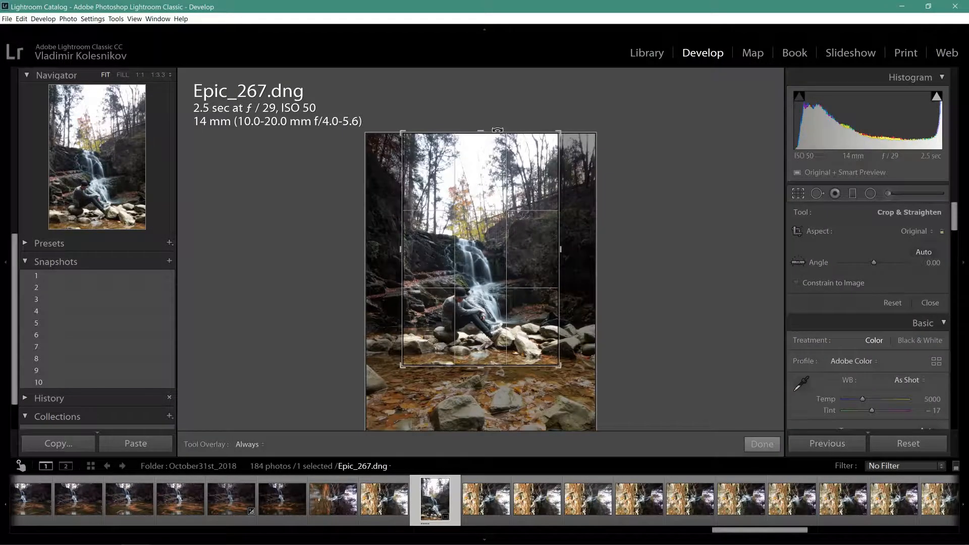
left_click_drag(485, 135, 470, 181)
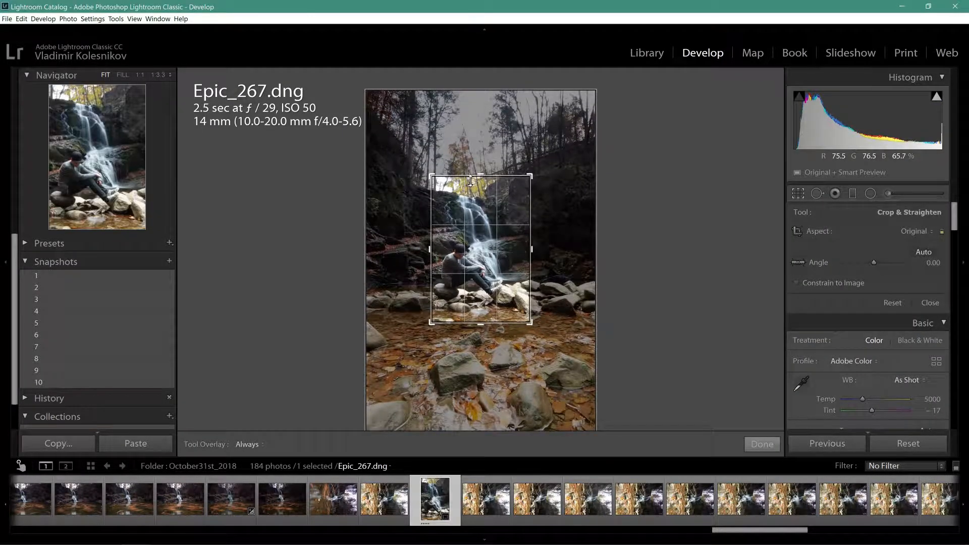
key("Return")
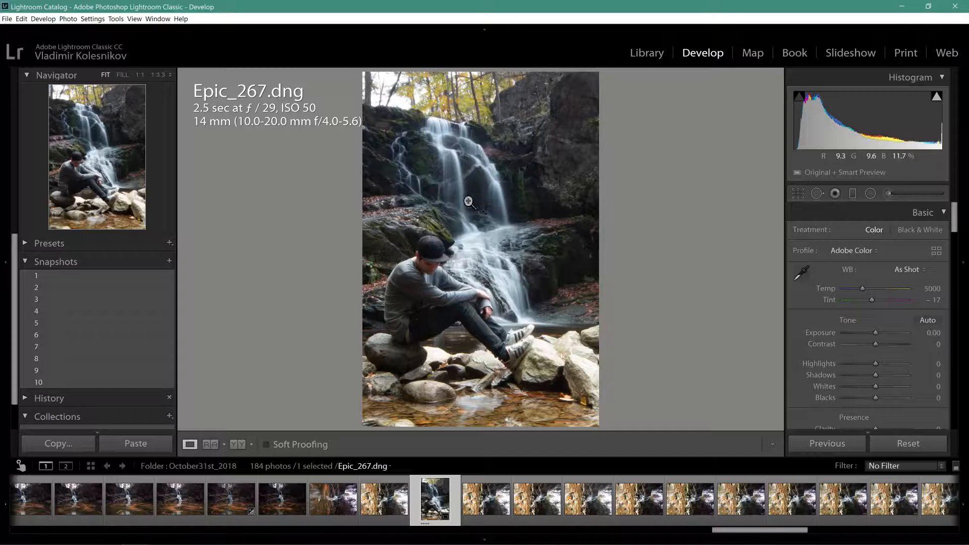
Shift the tight portrait crop slightly left and up to bring the seated man inward and include more trees above the waterfall.
left_click(796, 193)
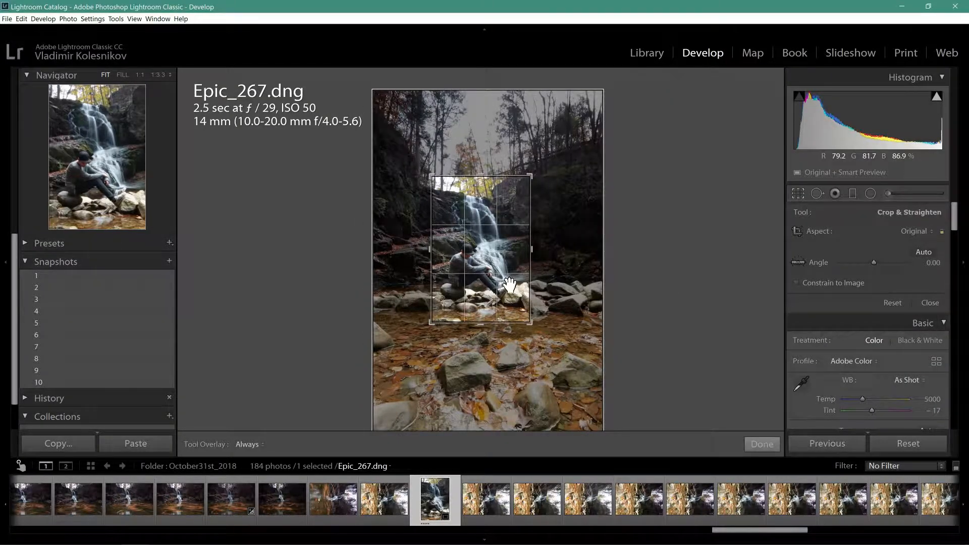
key("Return")
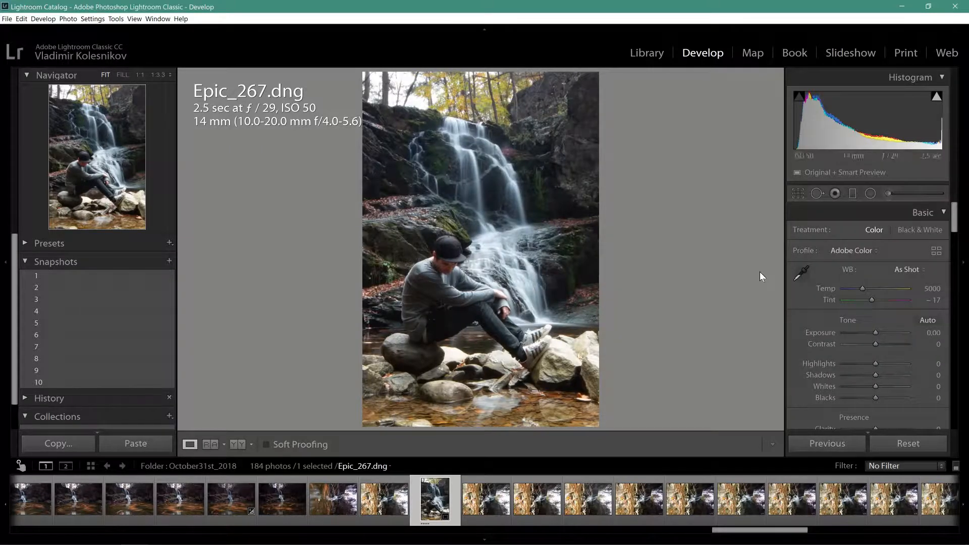
left_click(797, 193)
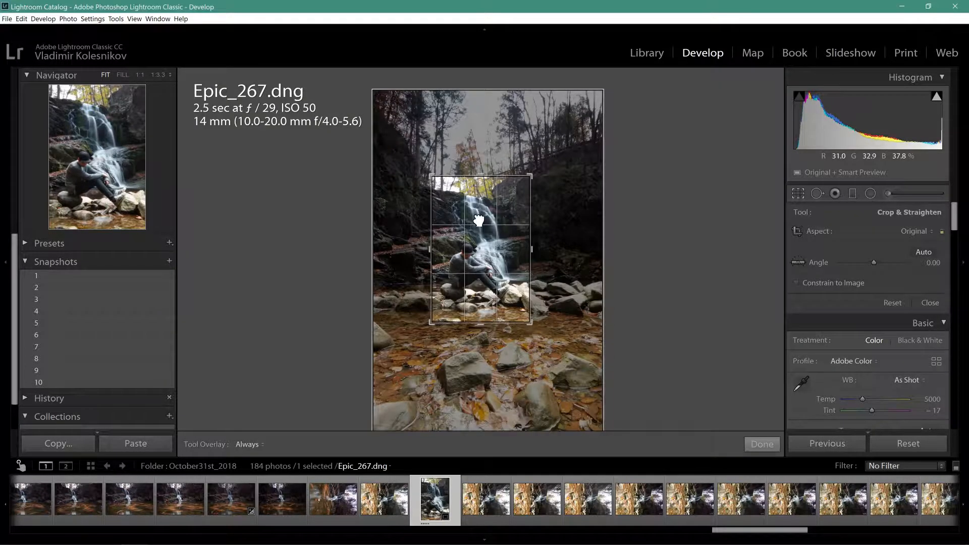
key("Return")
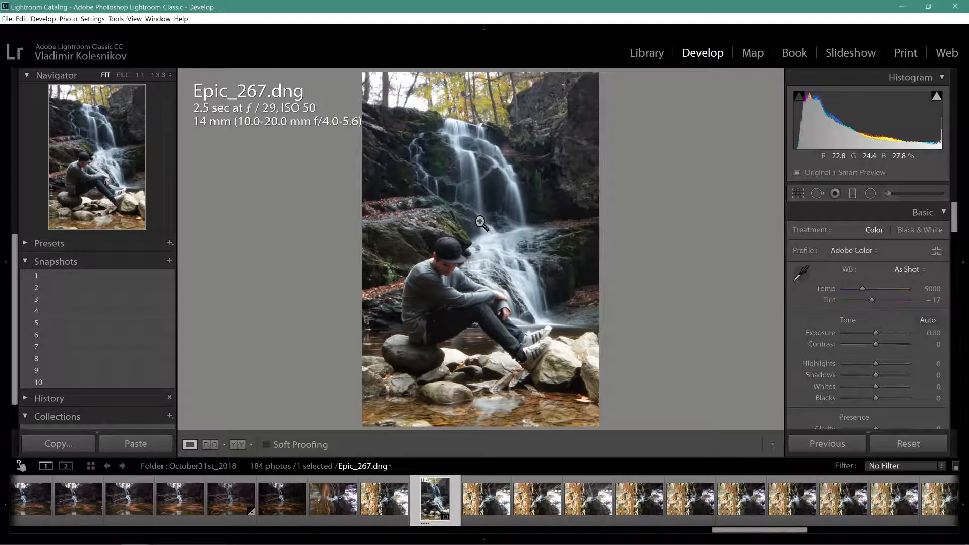
left_click(798, 193)
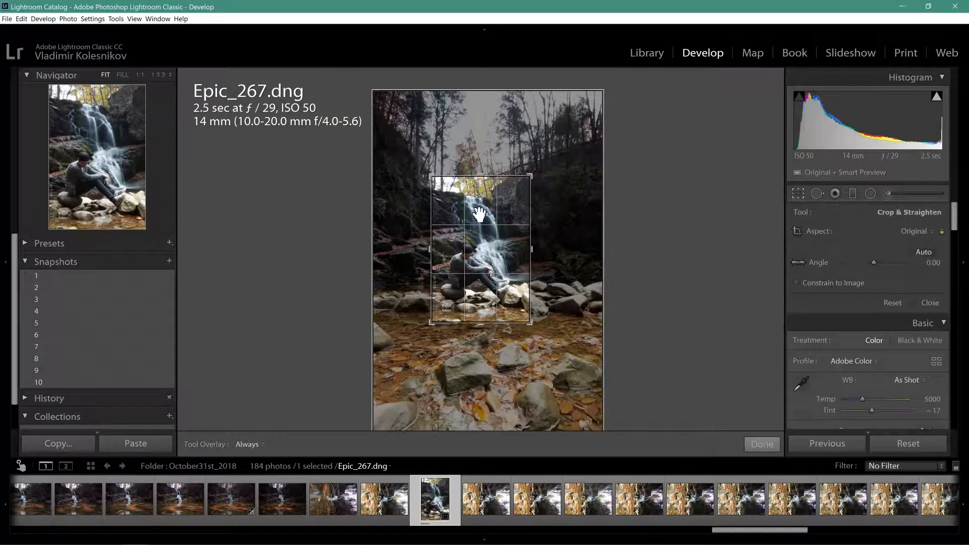
key("Return")
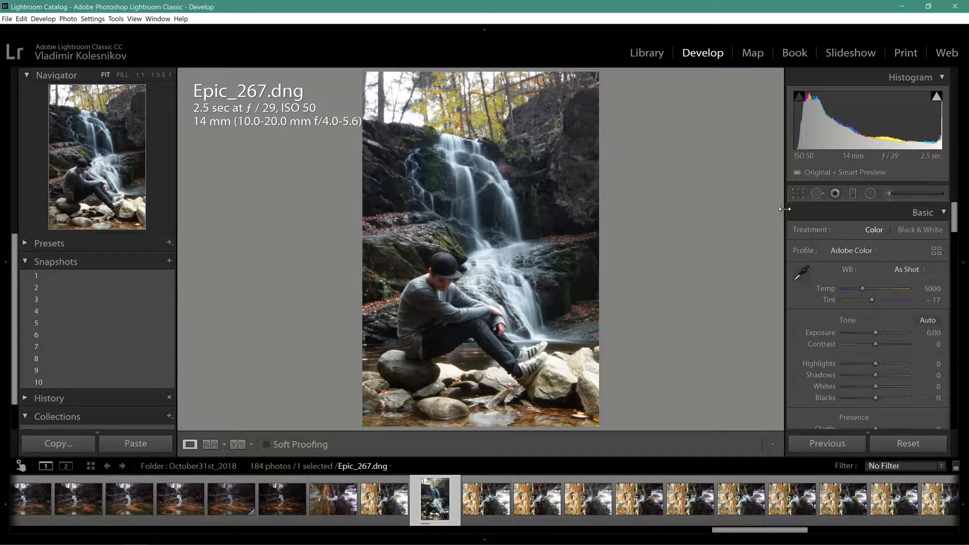
mouse_move(353, 543)
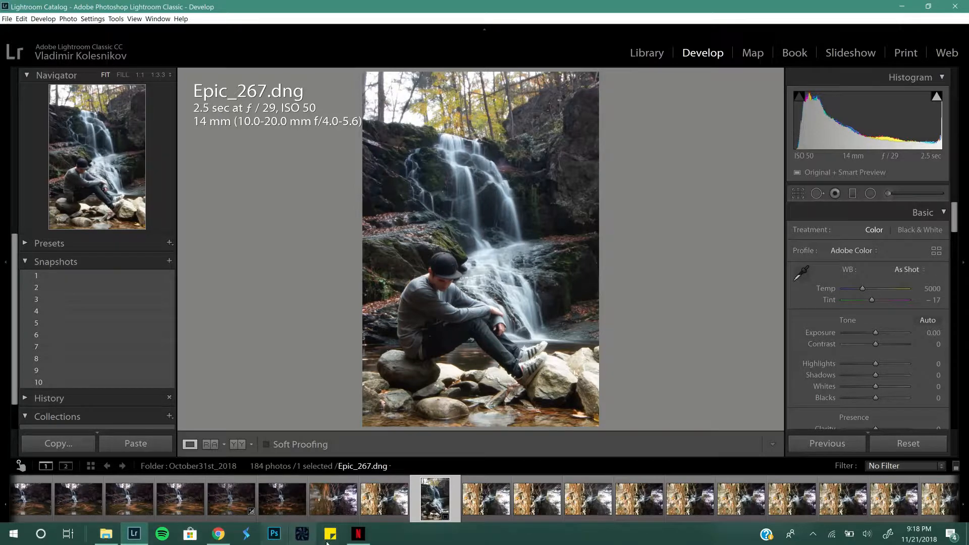
left_click(813, 534)
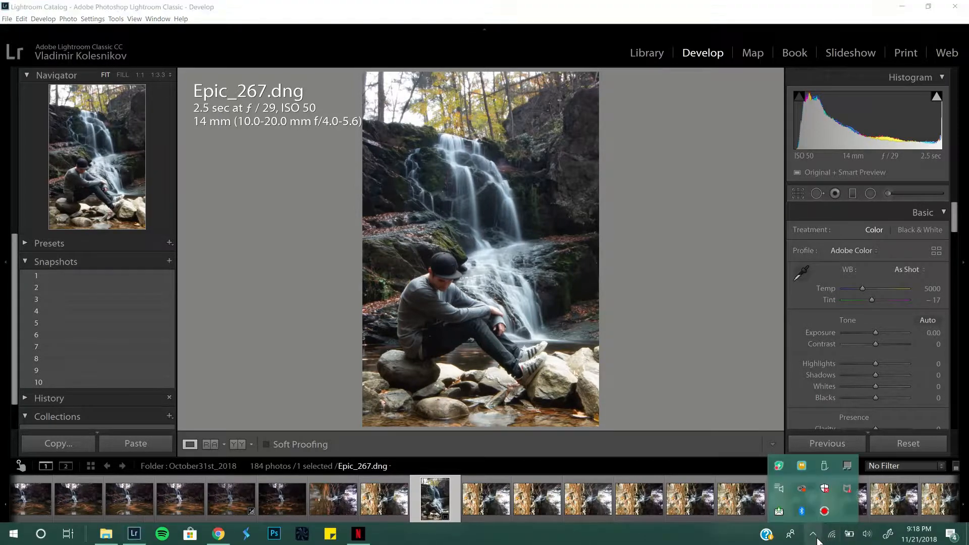
left_click(826, 511)
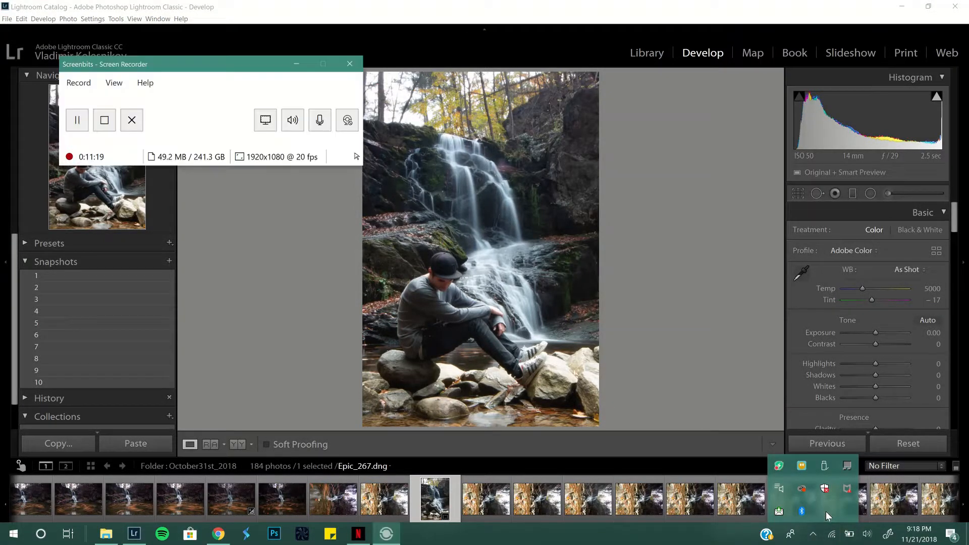